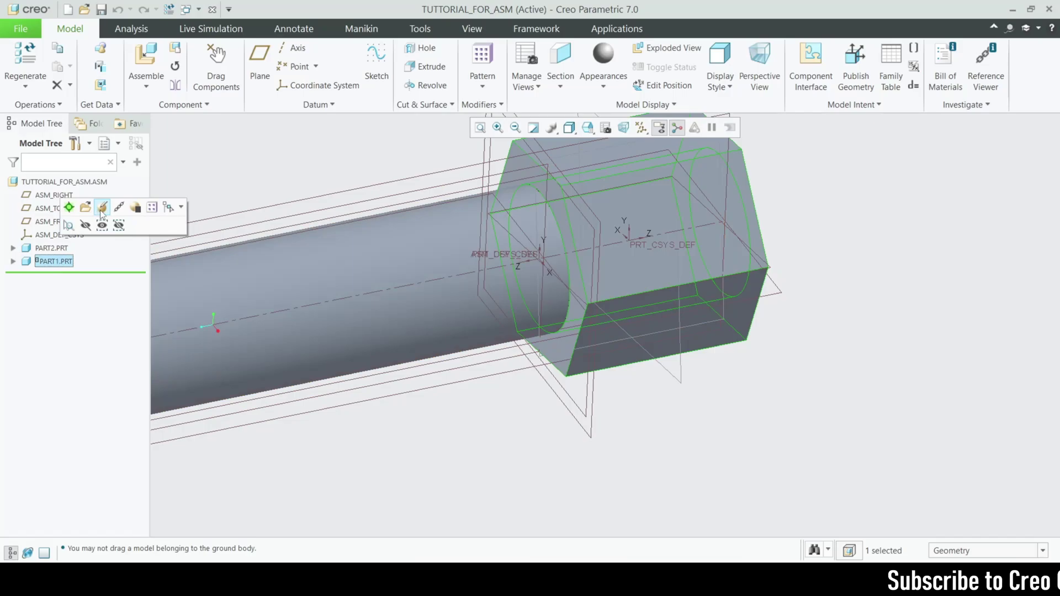
Redefine the placement of PART1 and delete both Coincident constraints from its Rigid connection
{"action": "left_click", "coordinate": [101, 208]}
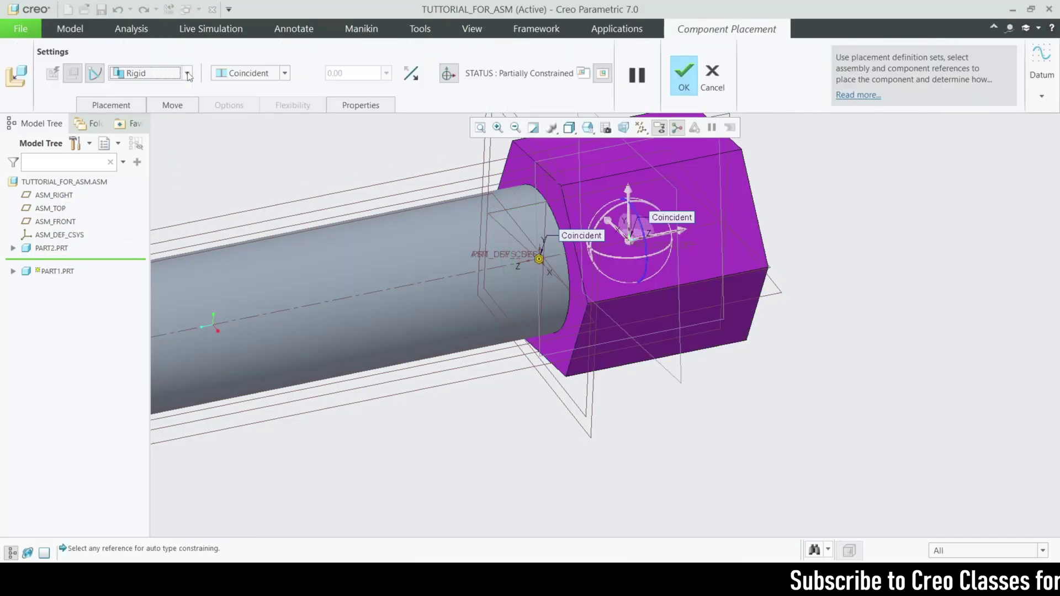
{"action": "left_click", "coordinate": [142, 104]}
{"action": "right_click", "coordinate": [164, 79]}
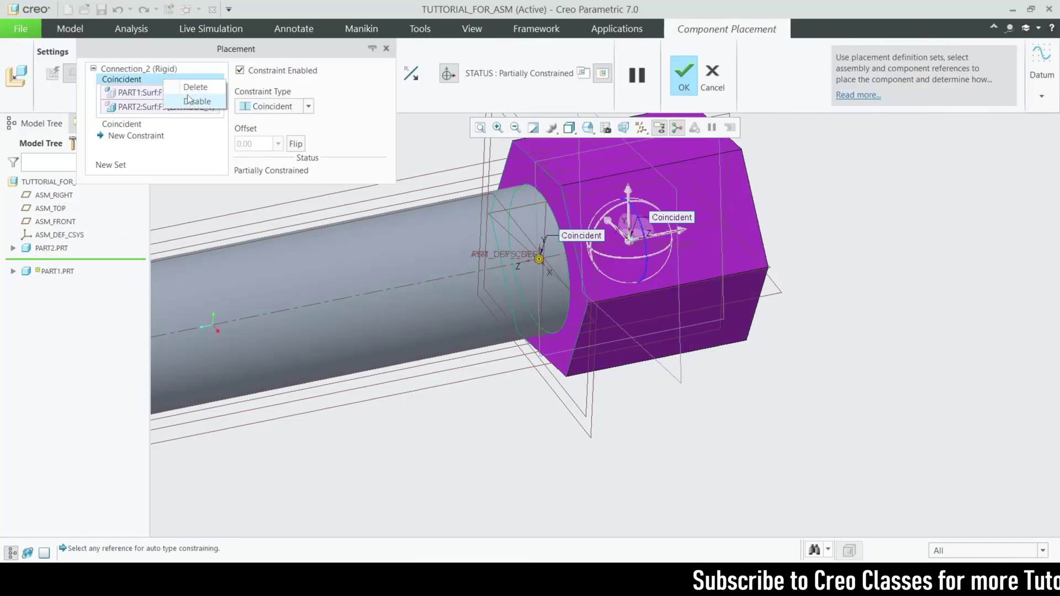
{"action": "left_click", "coordinate": [162, 78]}
{"action": "right_click", "coordinate": [162, 77]}
{"action": "left_click", "coordinate": [190, 79]}
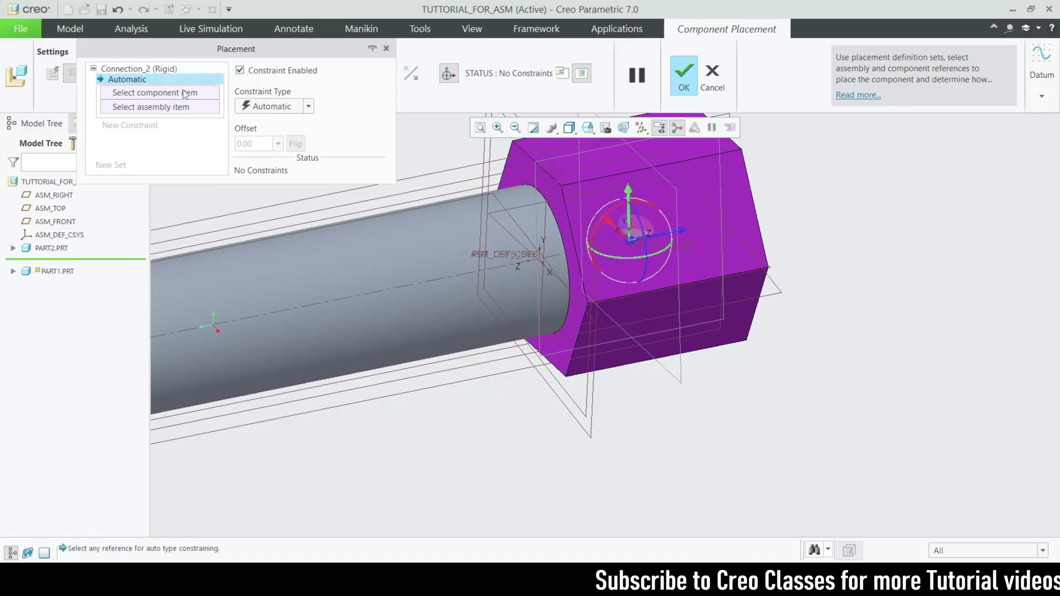
{"action": "left_click", "coordinate": [386, 48]}
{"action": "scroll", "coordinate": [440, 207], "scroll_direction": "up", "scroll_amount": 3}
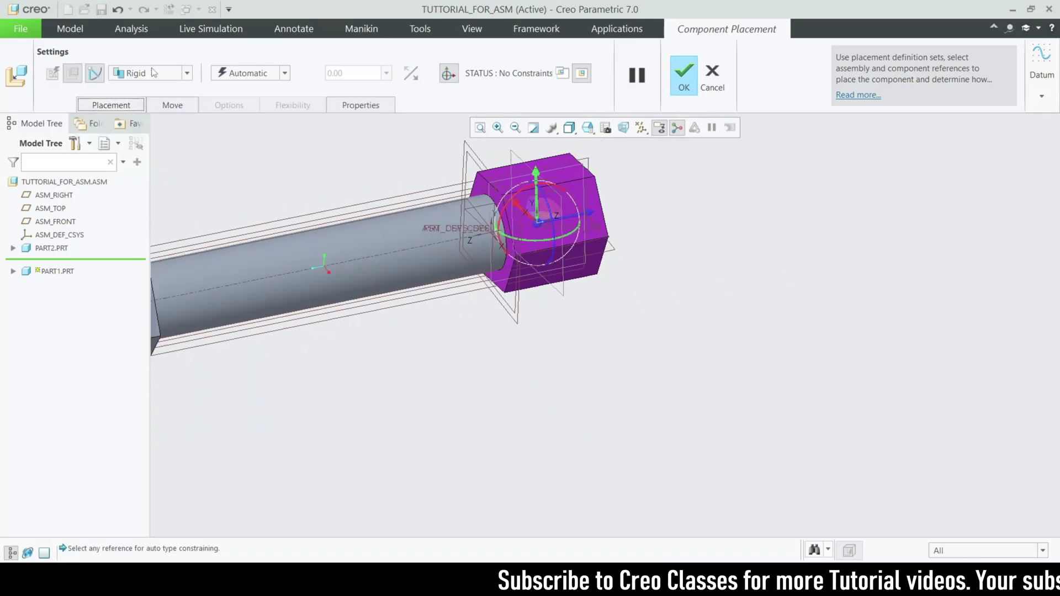
Change PART1's connection to Slider and align the bolt's centre axis with the nut's centre axis
{"action": "left_click", "coordinate": [188, 74]}
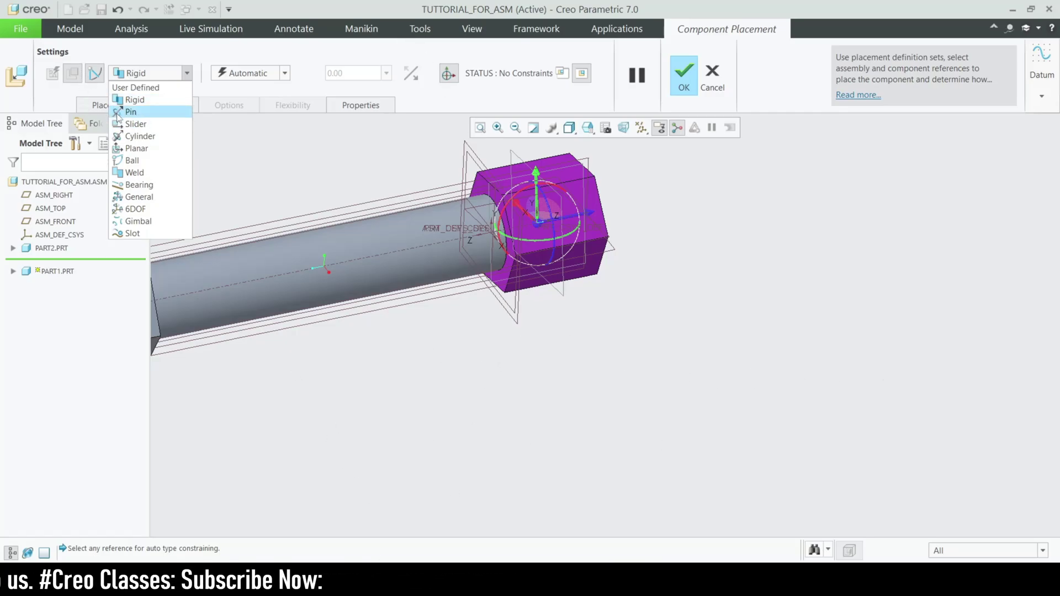
{"action": "left_click", "coordinate": [136, 123]}
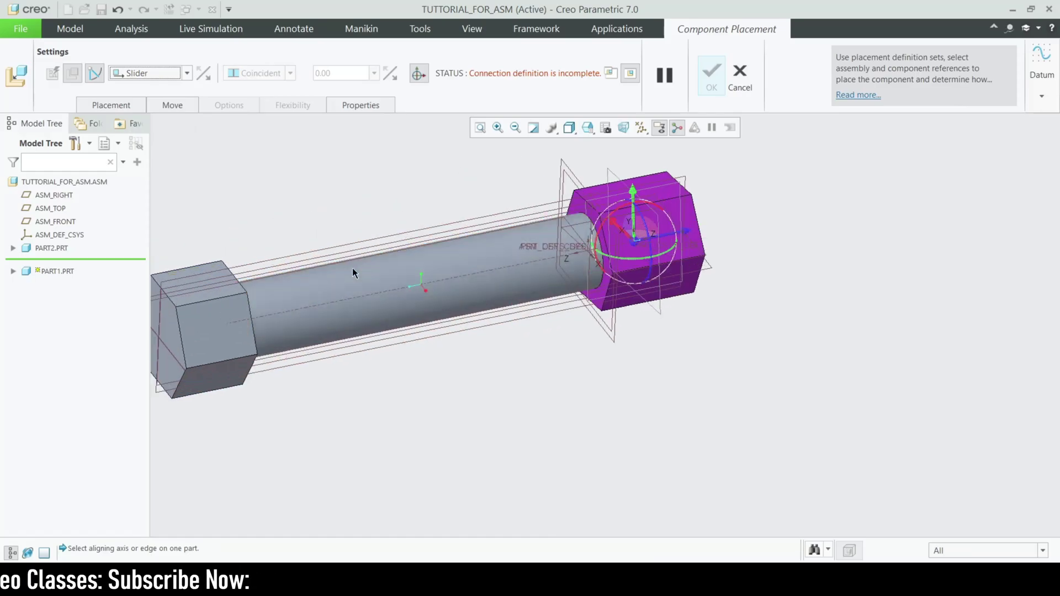
{"action": "left_click", "coordinate": [402, 292]}
{"action": "scroll", "coordinate": [403, 293], "scroll_direction": "up", "scroll_amount": 5}
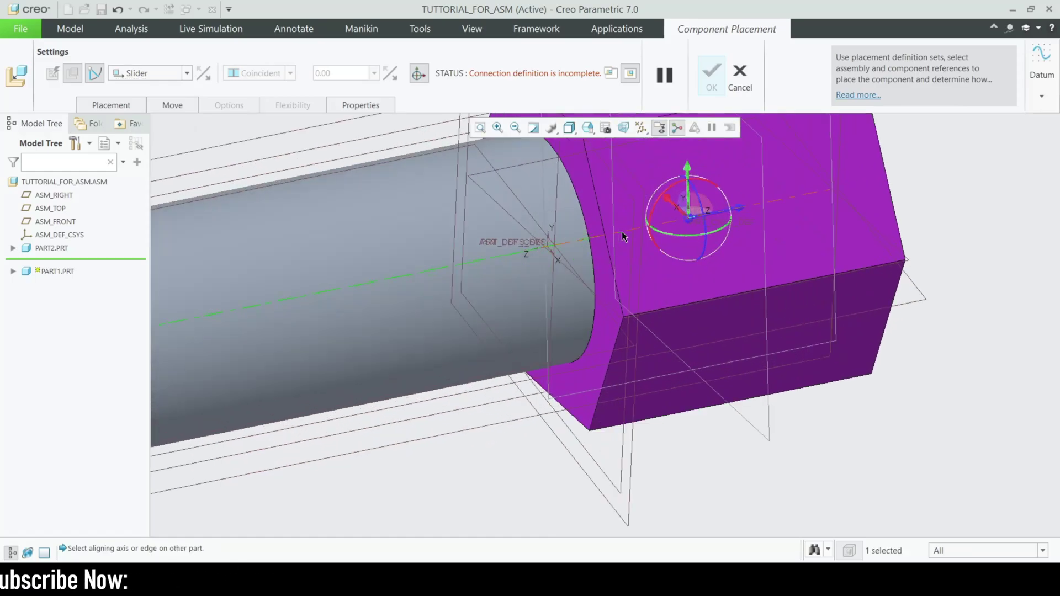
{"action": "left_click", "coordinate": [622, 231]}
{"action": "scroll", "coordinate": [618, 243], "scroll_direction": "down", "scroll_amount": 3}
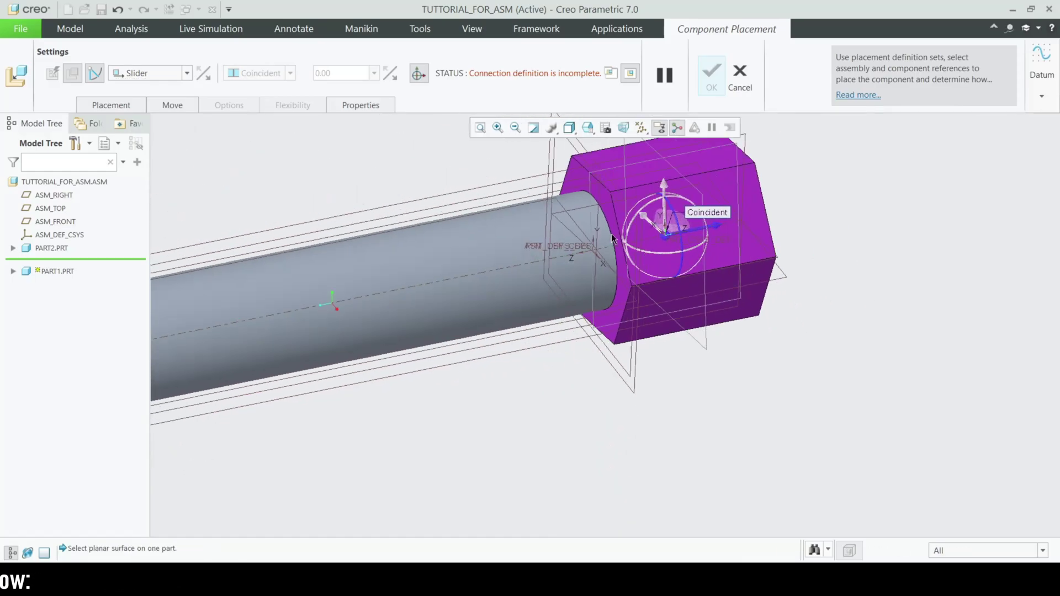
{"action": "scroll", "coordinate": [607, 237], "scroll_direction": "down", "scroll_amount": 3}
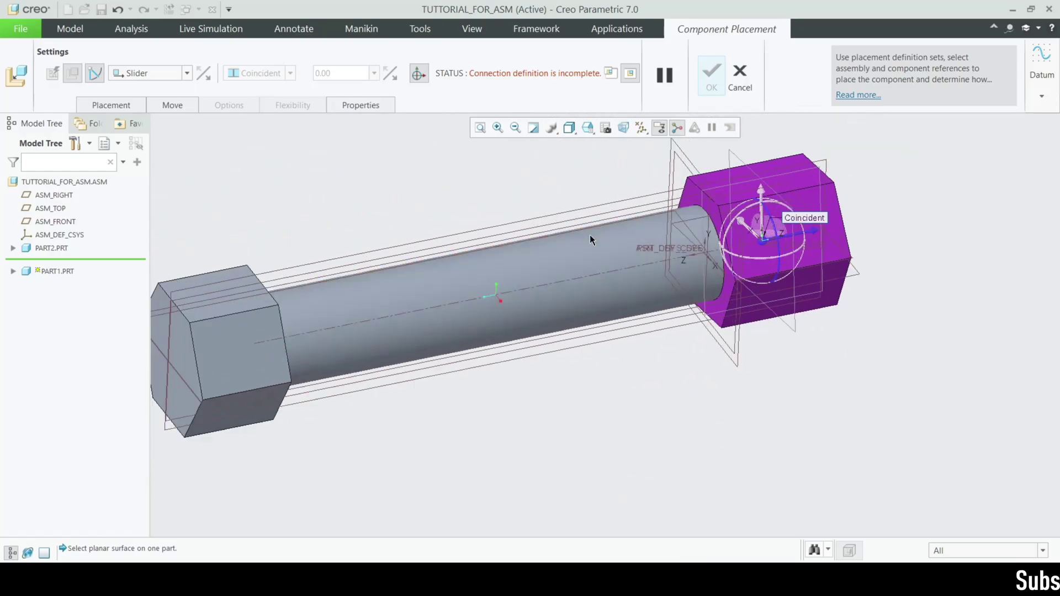
Use ASM_RIGHT and the matching datum plane of PART1 as the slider's rotation references and accept the placement
{"action": "left_click", "coordinate": [213, 284]}
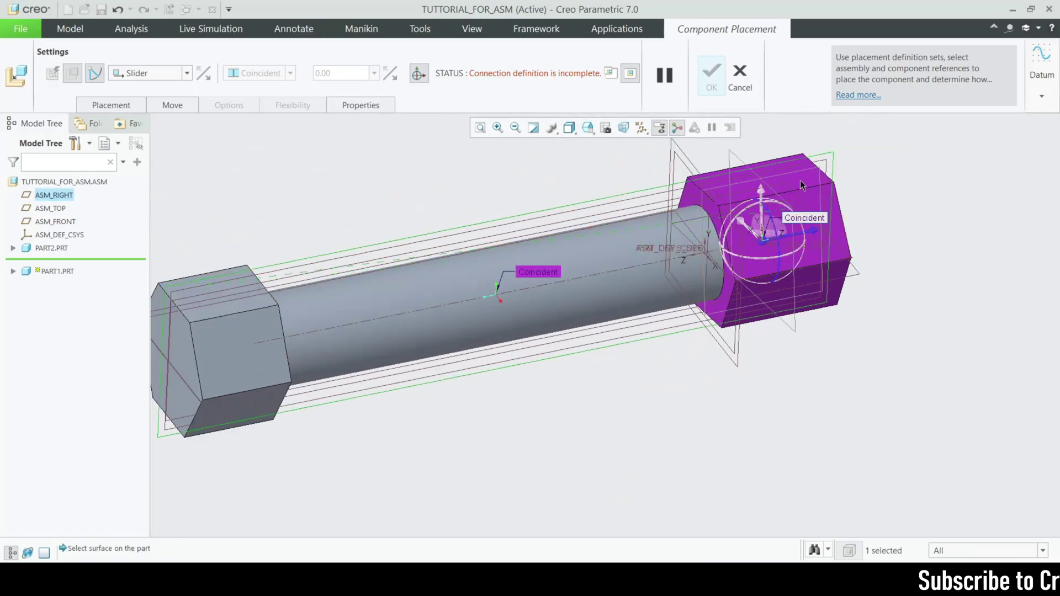
{"action": "scroll", "coordinate": [802, 185], "scroll_direction": "up", "scroll_amount": 3}
{"action": "left_click", "coordinate": [840, 218]}
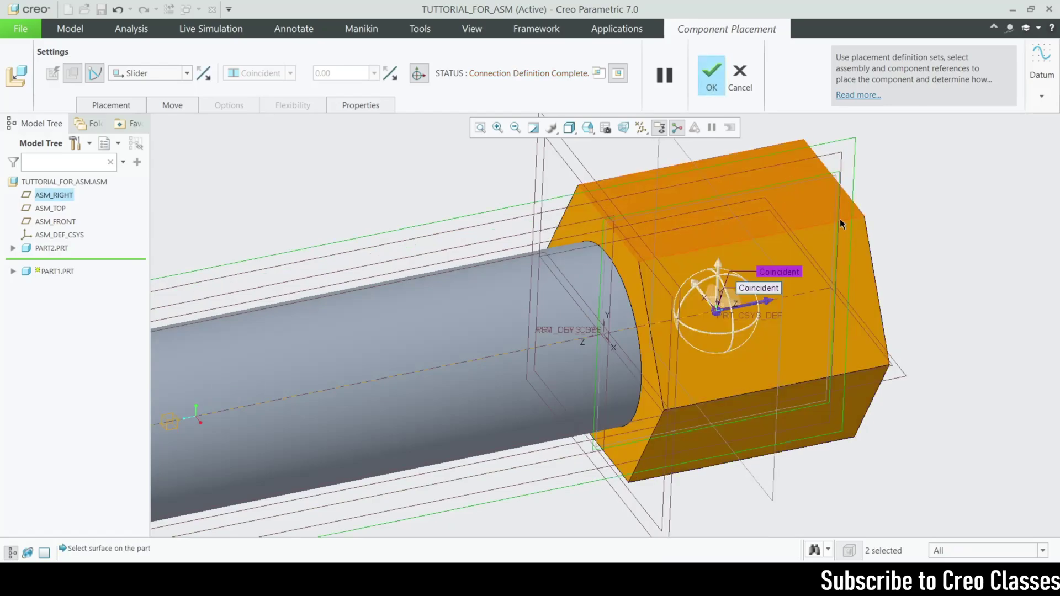
{"action": "scroll", "coordinate": [828, 223], "scroll_direction": "down", "scroll_amount": 3}
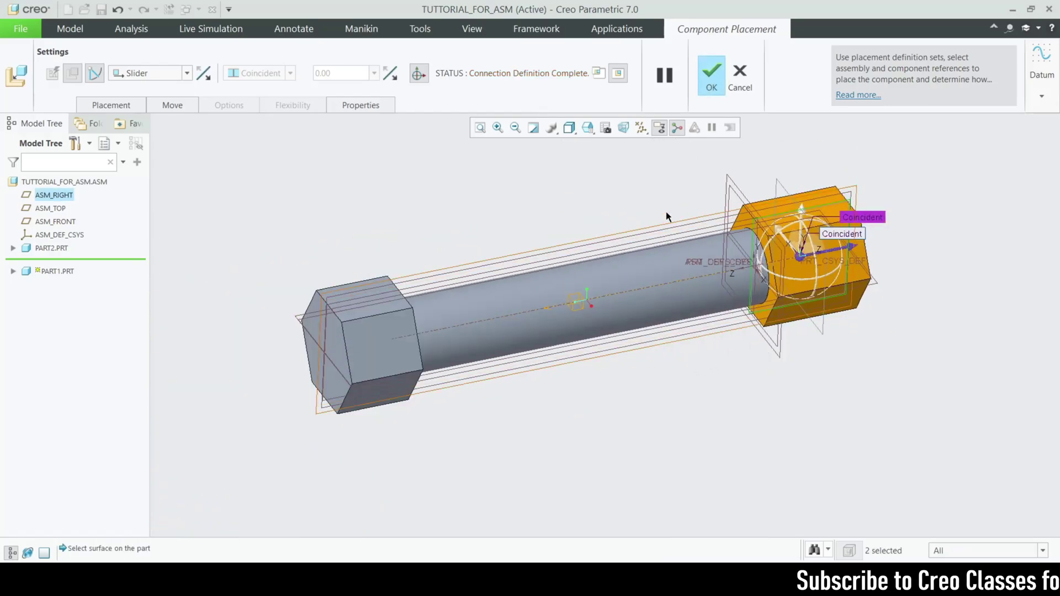
{"action": "left_click", "coordinate": [711, 88]}
{"action": "middle_click_drag", "start_coordinate": [644, 313], "coordinate": [651, 381]}
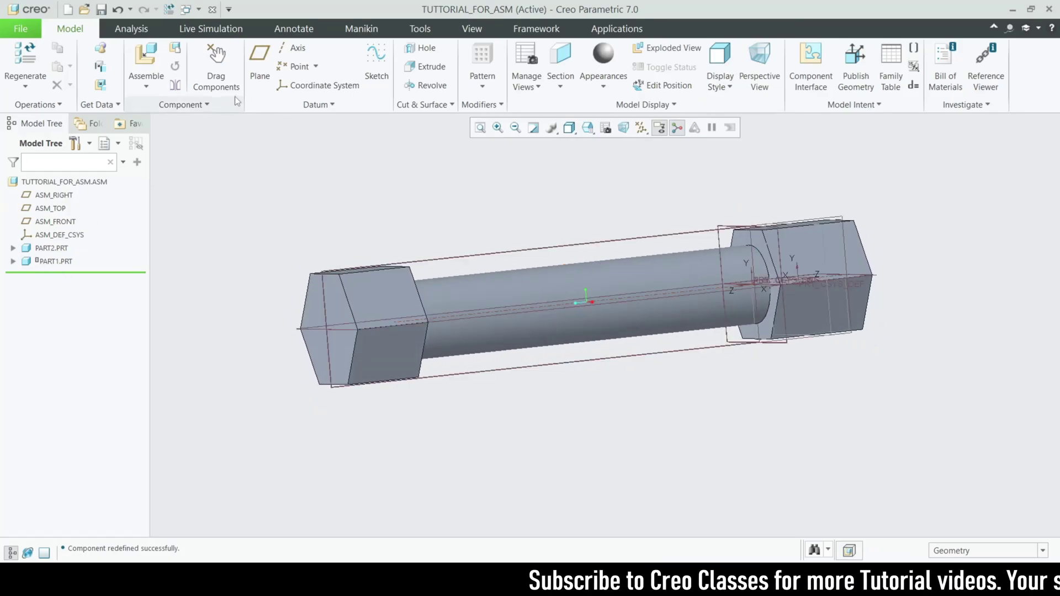
Test the slider connection with Drag Components by sliding the nut along the bolt shaft
{"action": "left_click", "coordinate": [215, 69]}
{"action": "left_click", "coordinate": [806, 265]}
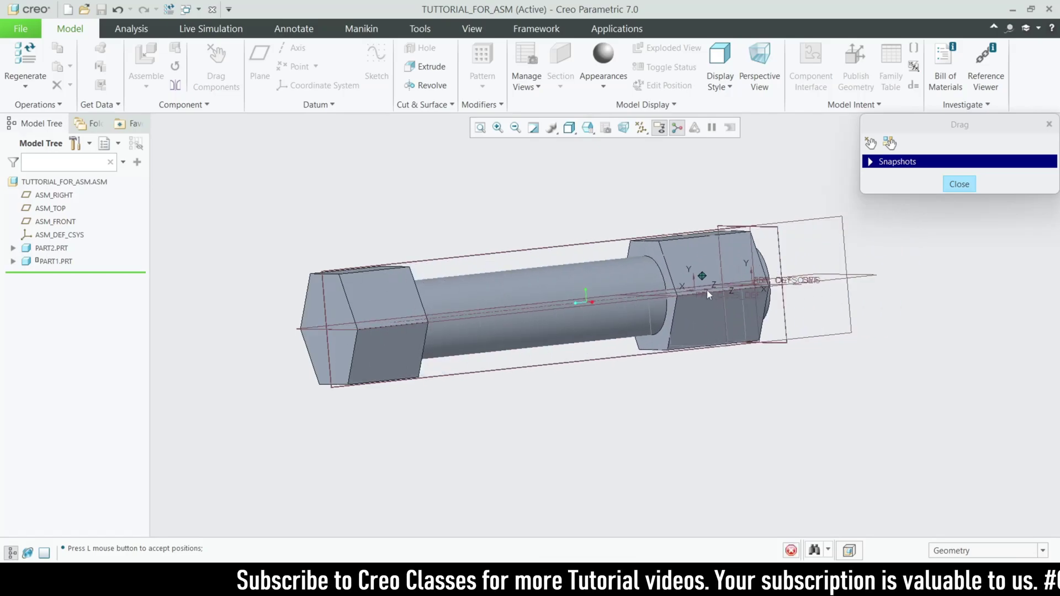
{"action": "left_click", "coordinate": [776, 279]}
{"action": "left_click", "coordinate": [959, 184]}
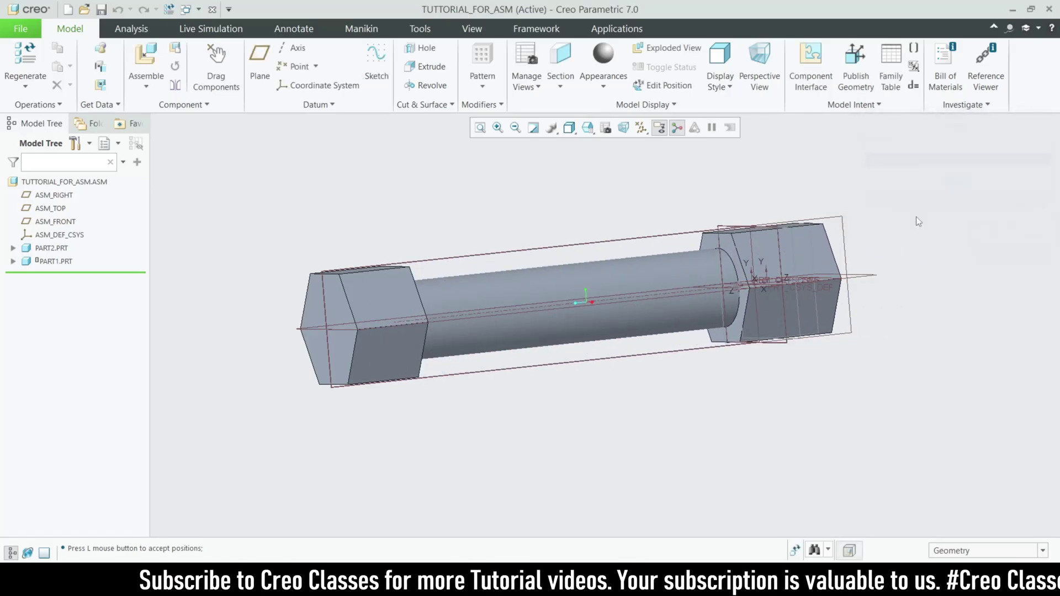
Redefine PART1's placement and remove the axis alignment and rotation references from its Slider connection
{"action": "left_click", "coordinate": [61, 261]}
{"action": "left_click", "coordinate": [79, 211]}
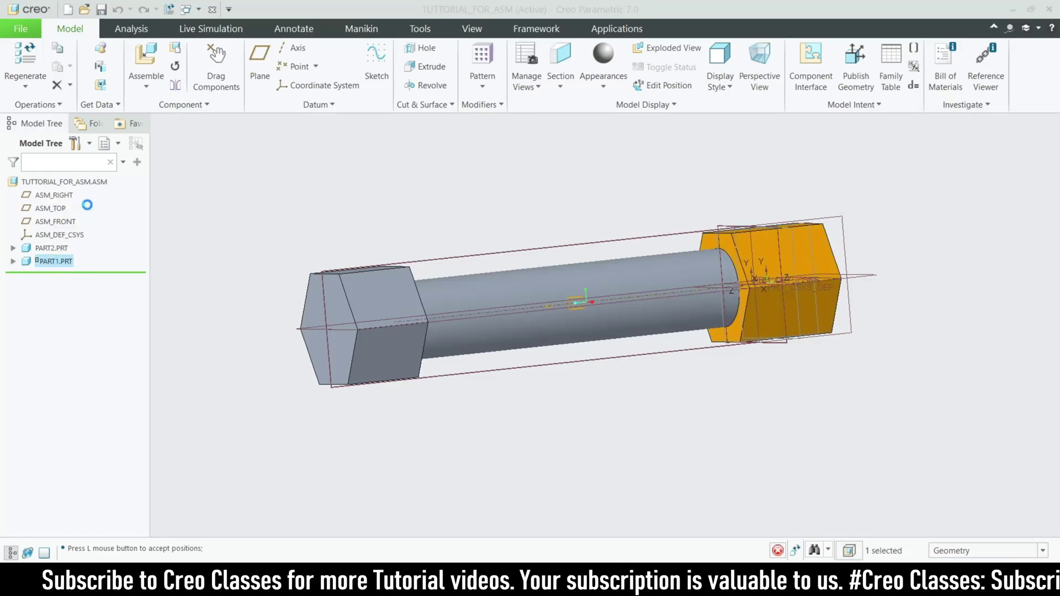
{"action": "left_click", "coordinate": [186, 73]}
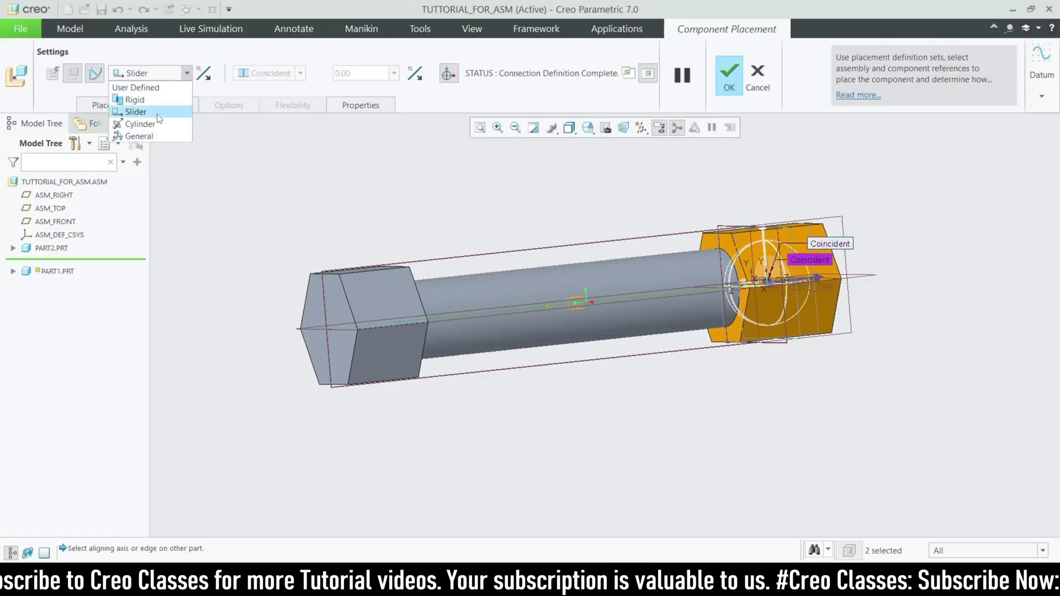
{"action": "left_click", "coordinate": [186, 74]}
{"action": "left_click", "coordinate": [99, 105]}
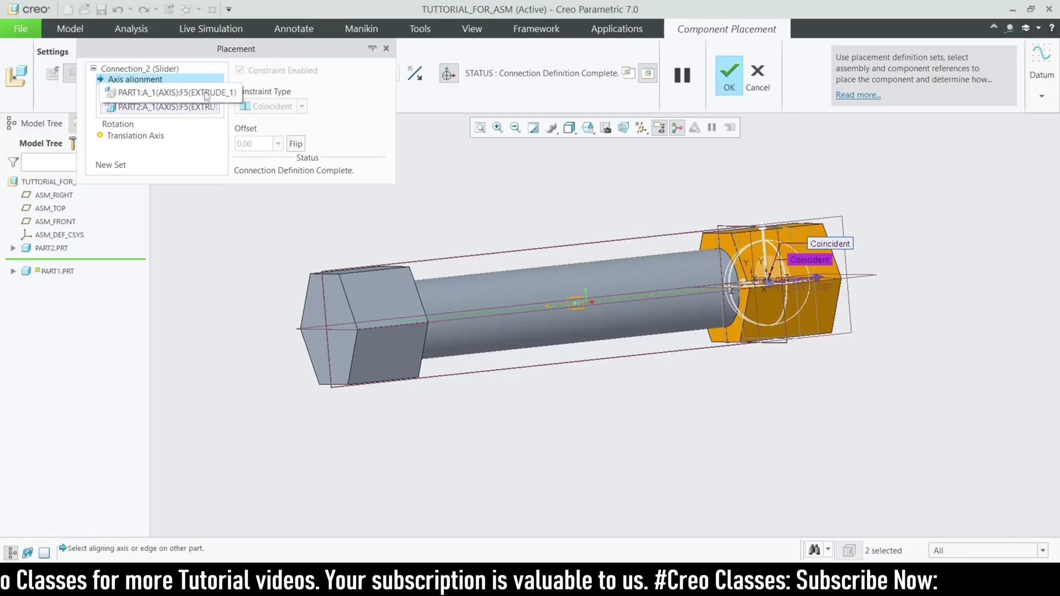
{"action": "right_click", "coordinate": [186, 91]}
{"action": "left_click", "coordinate": [202, 95]}
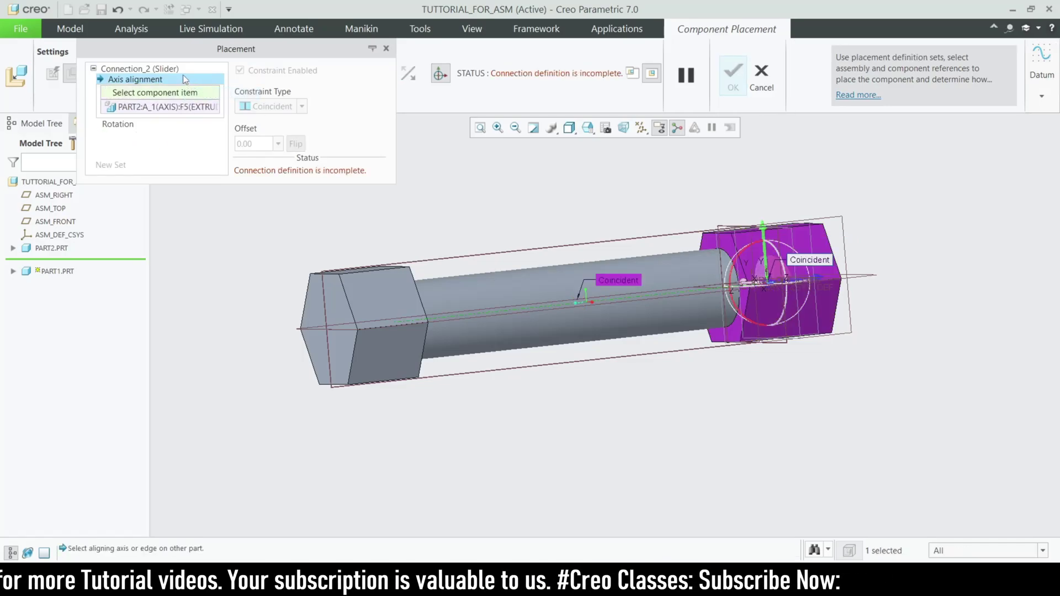
{"action": "right_click", "coordinate": [194, 106]}
{"action": "left_click", "coordinate": [212, 108]}
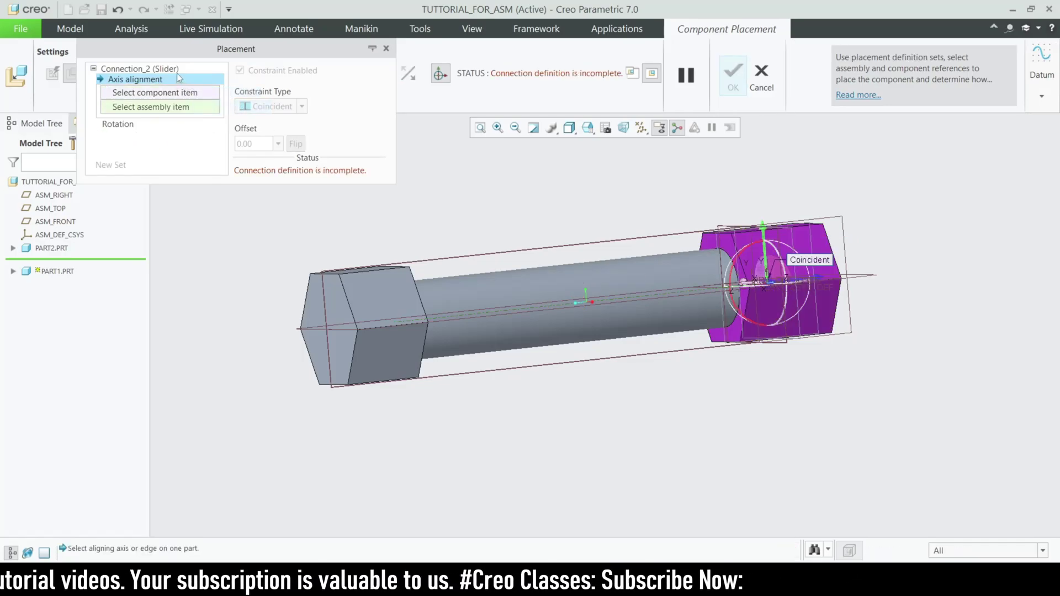
{"action": "left_click", "coordinate": [177, 71]}
{"action": "right_click", "coordinate": [190, 76]}
{"action": "left_click", "coordinate": [194, 79]}
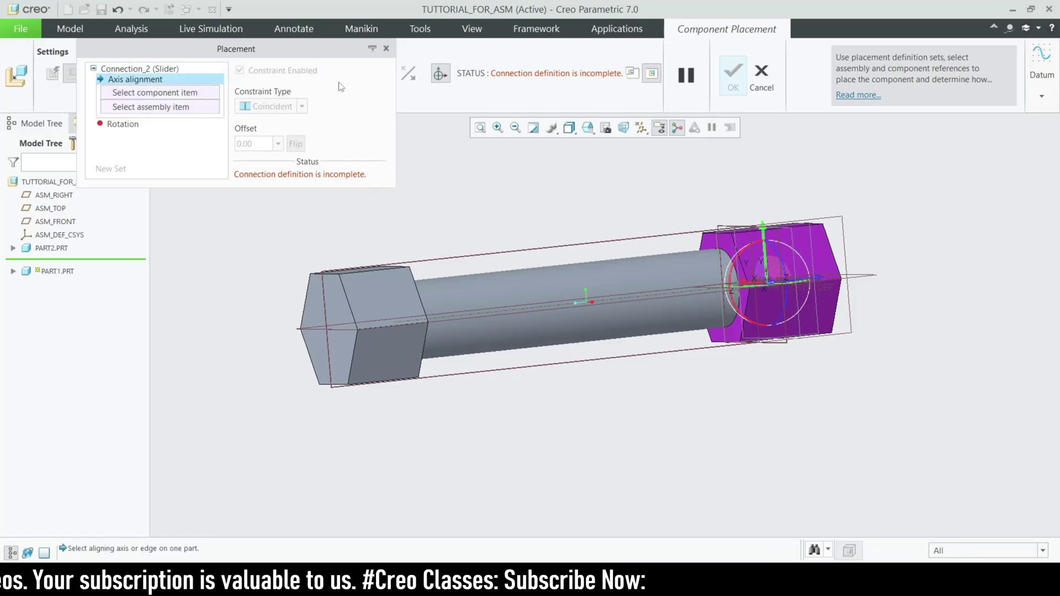
{"action": "left_click", "coordinate": [386, 48]}
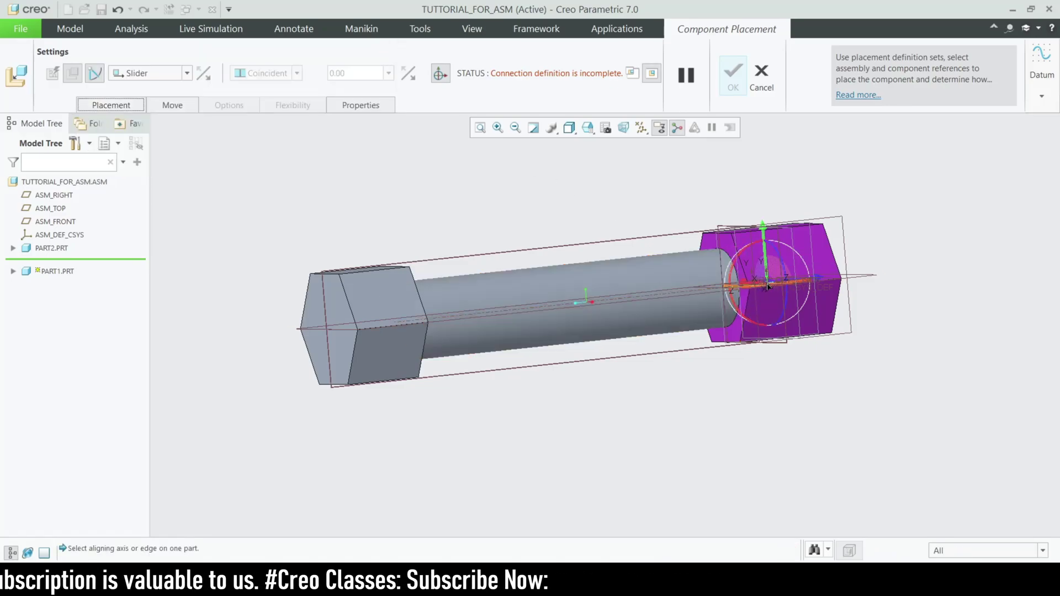
Move PART1 clear of the bolt, change its connection to Cylinder, and align the bolt's axis with the nut's axis
{"action": "left_click_drag", "start_coordinate": [768, 286], "coordinate": [872, 386]}
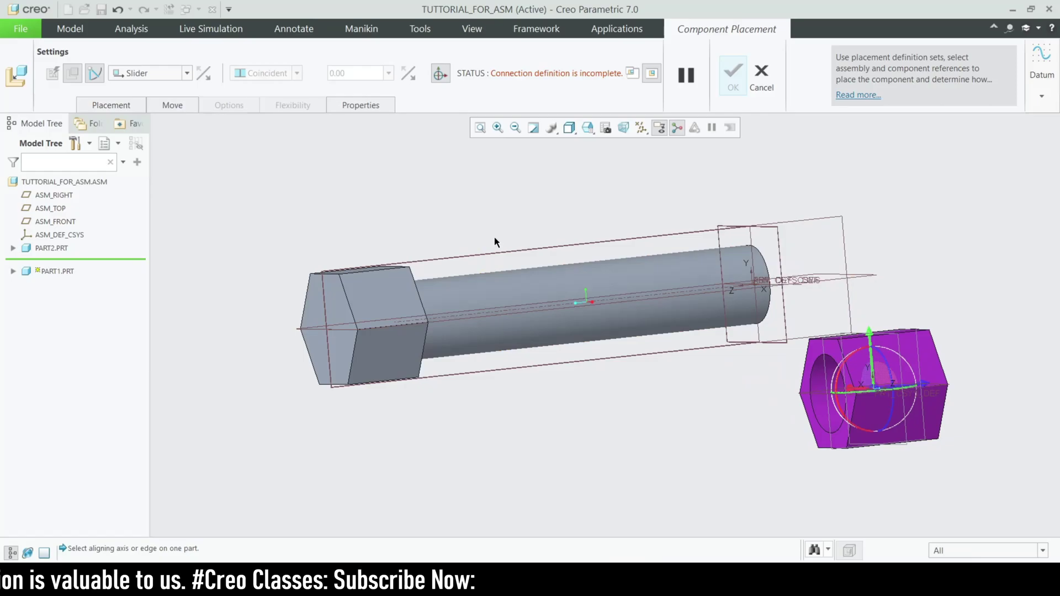
{"action": "left_click", "coordinate": [187, 73]}
{"action": "left_click", "coordinate": [162, 135]}
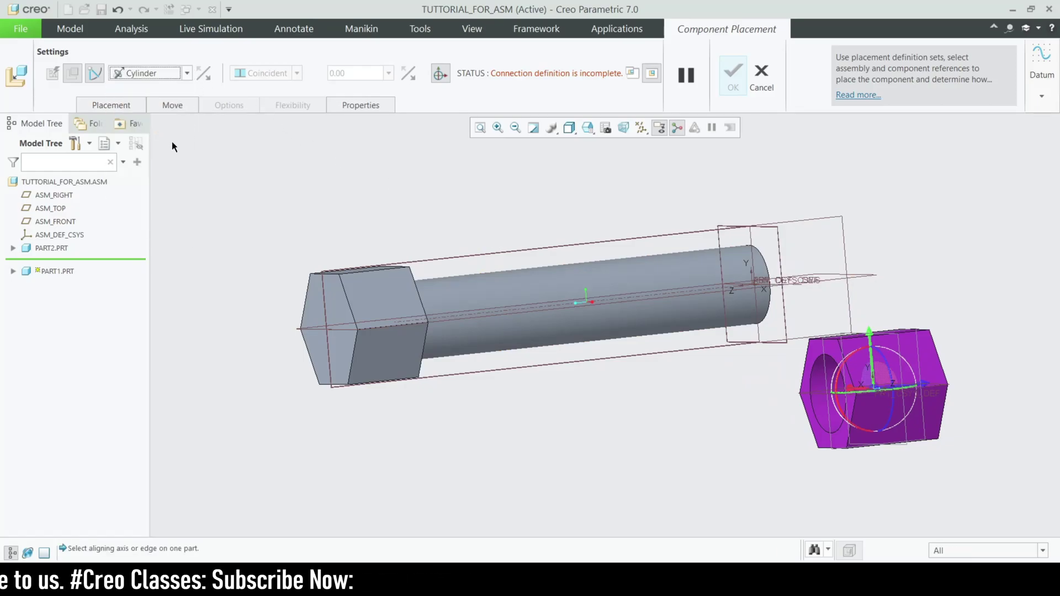
{"action": "left_click", "coordinate": [673, 290]}
{"action": "scroll", "coordinate": [852, 391], "scroll_direction": "up", "scroll_amount": 3}
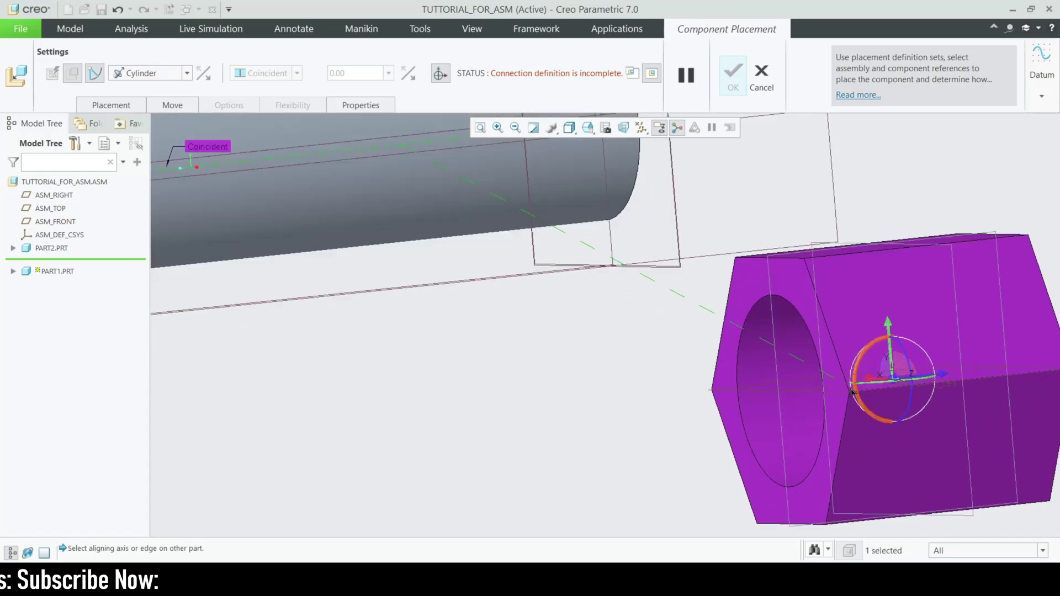
{"action": "scroll", "coordinate": [852, 390], "scroll_direction": "up", "scroll_amount": 2}
{"action": "left_click", "coordinate": [835, 382]}
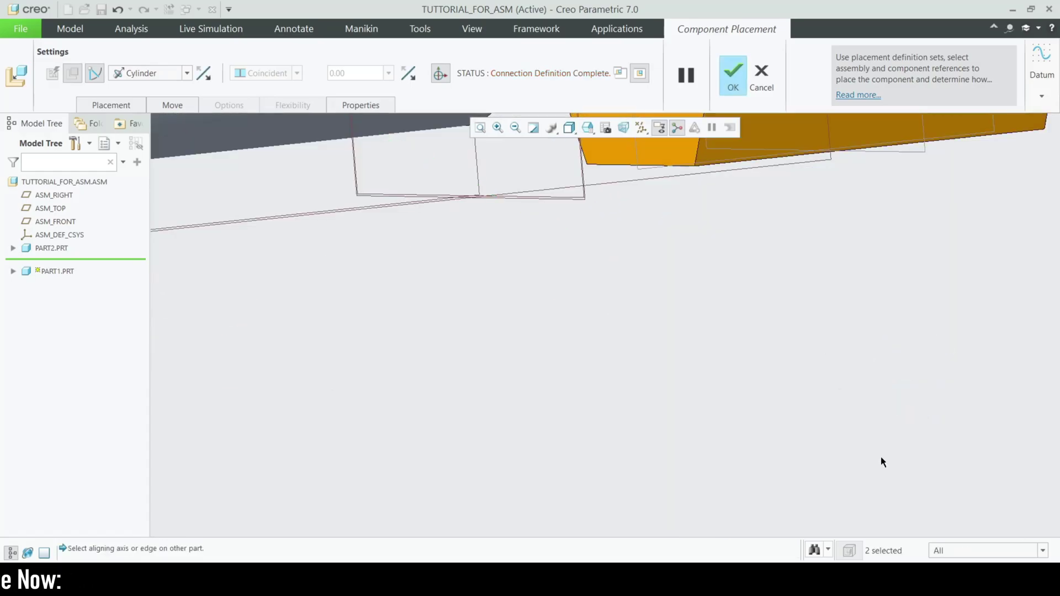
{"action": "scroll", "coordinate": [880, 456], "scroll_direction": "down", "scroll_amount": 5}
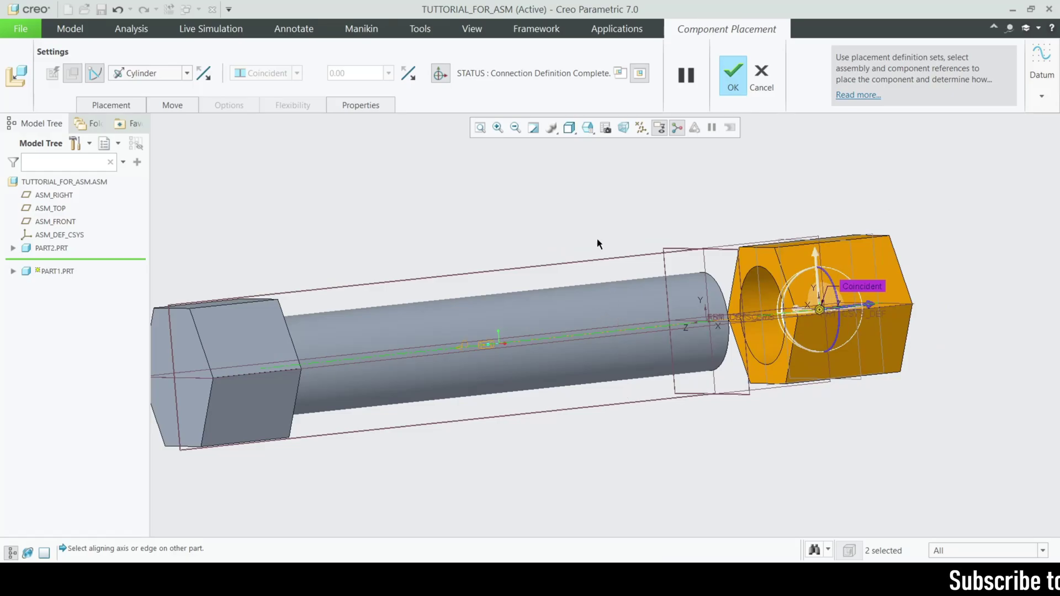
{"action": "left_click", "coordinate": [111, 105]}
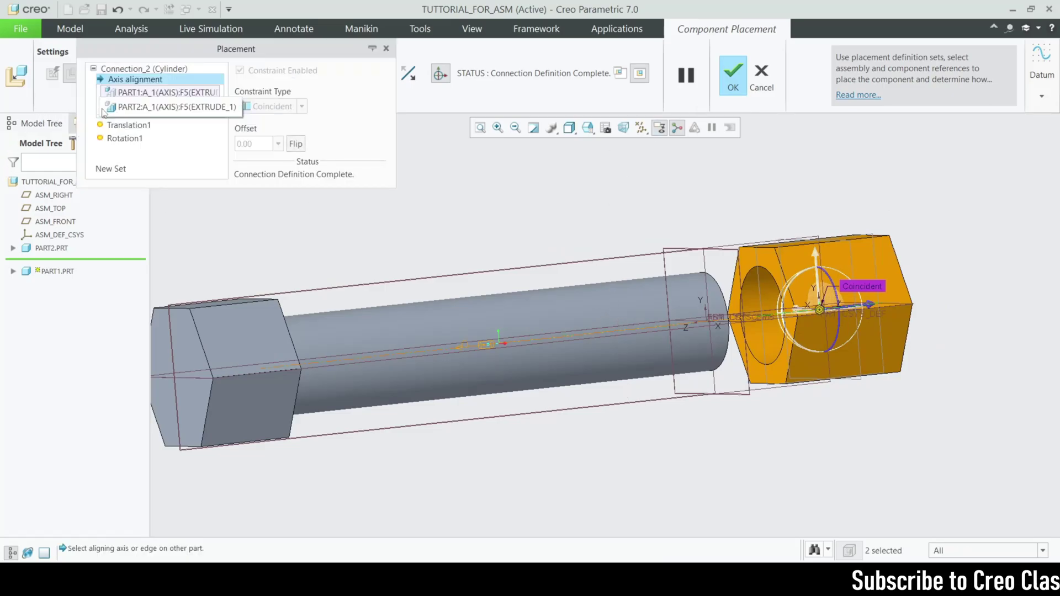
{"action": "left_click", "coordinate": [112, 169]}
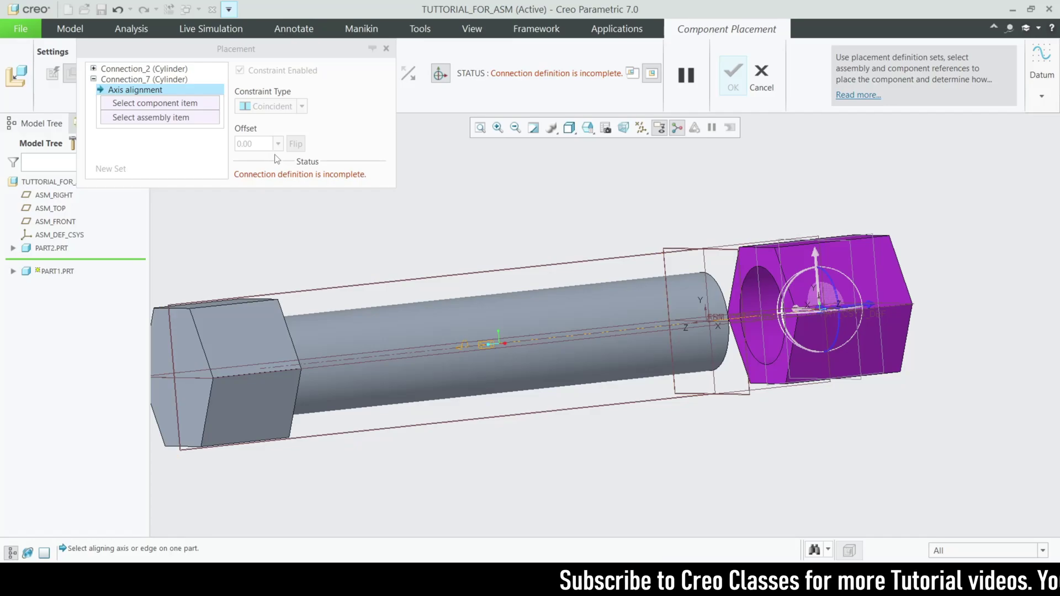
{"action": "key", "text": "ctrl+z"}
Accept the Cylinder placement and use Drag Components to slide and rotate the nut to about the middle of the shaft
{"action": "left_click", "coordinate": [729, 88]}
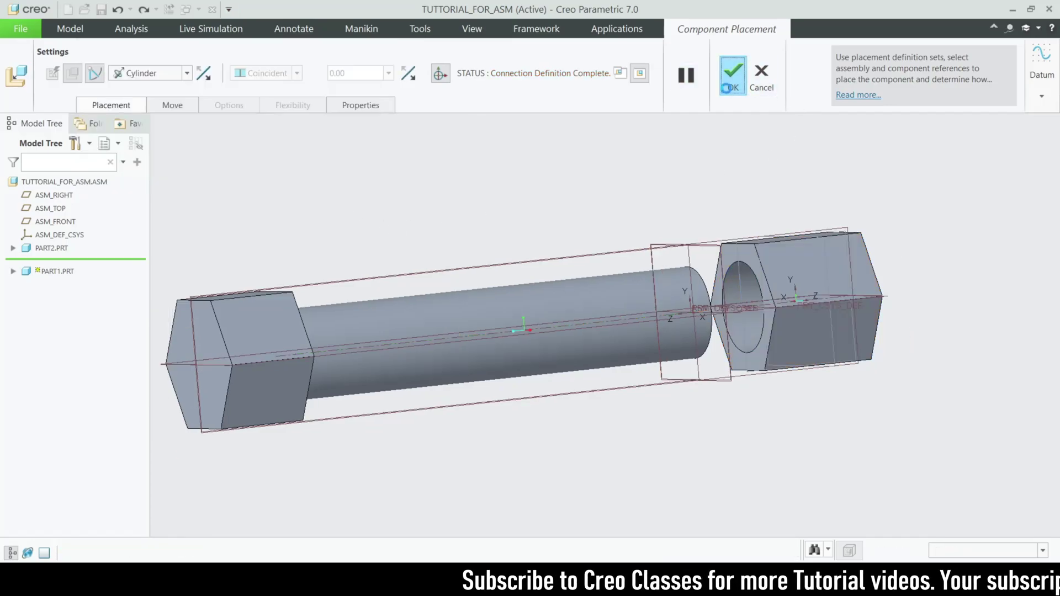
{"action": "middle_click_drag", "start_coordinate": [679, 321], "coordinate": [651, 314]}
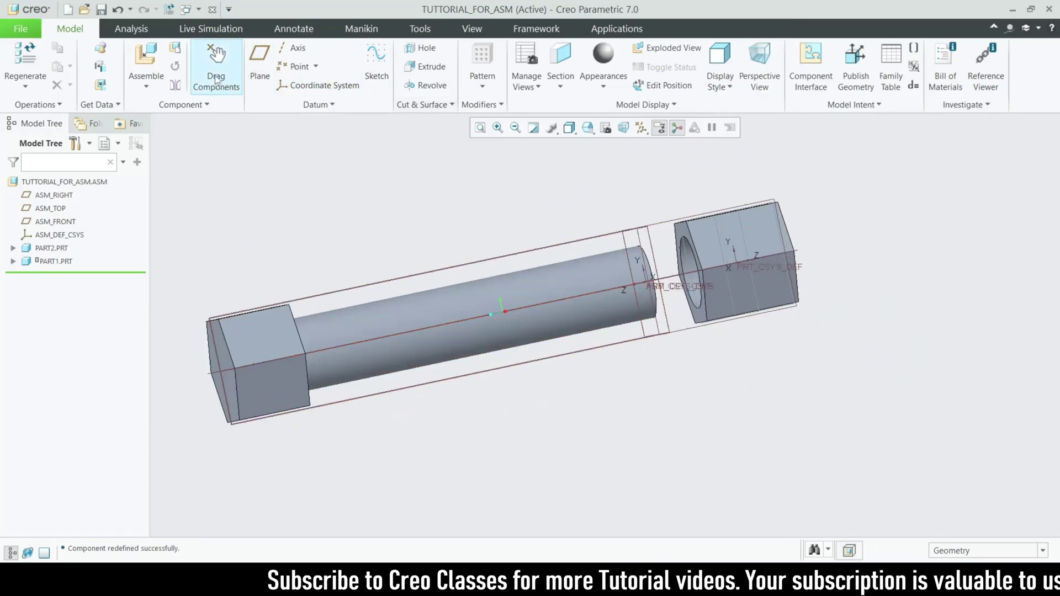
{"action": "left_click", "coordinate": [216, 67]}
{"action": "left_click", "coordinate": [732, 233]}
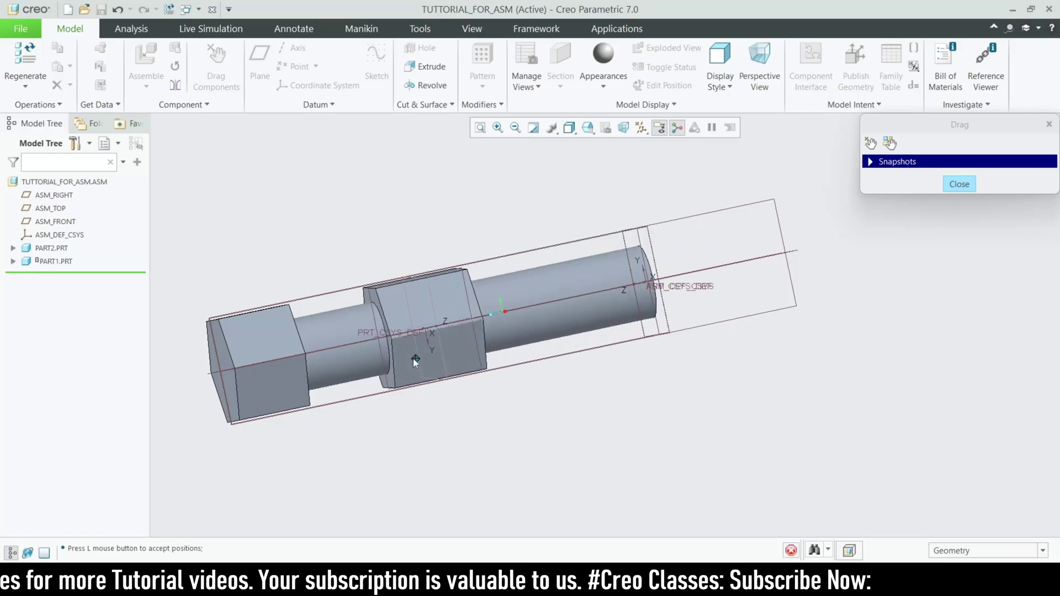
{"action": "left_click", "coordinate": [408, 323]}
{"action": "left_click", "coordinate": [963, 183]}
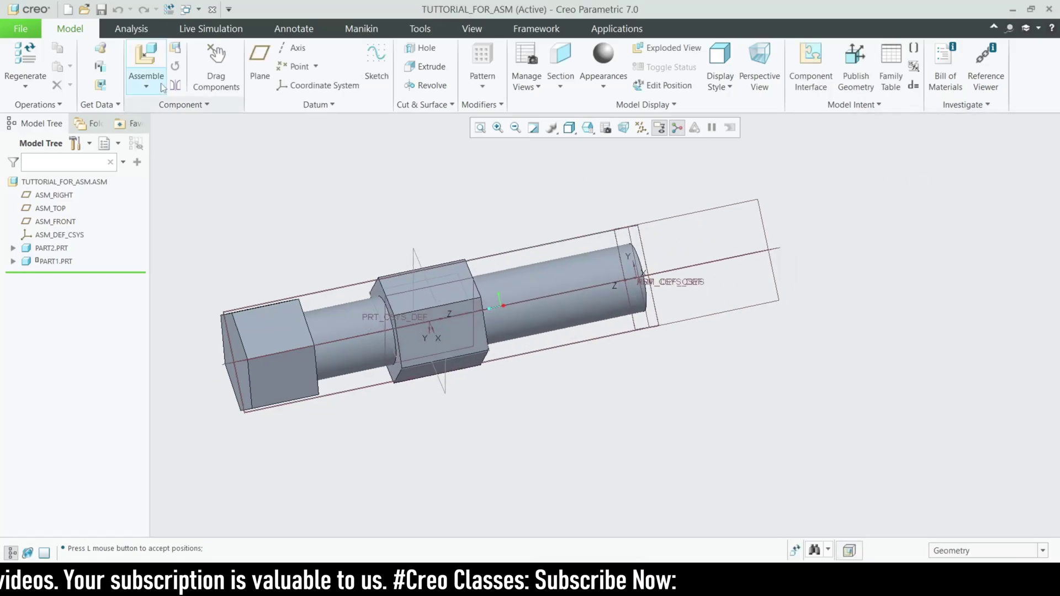
Redefine PART1's placement, remove the Cylinder connection's axis alignment references, and move the nut clear of the bolt
{"action": "left_click", "coordinate": [54, 262]}
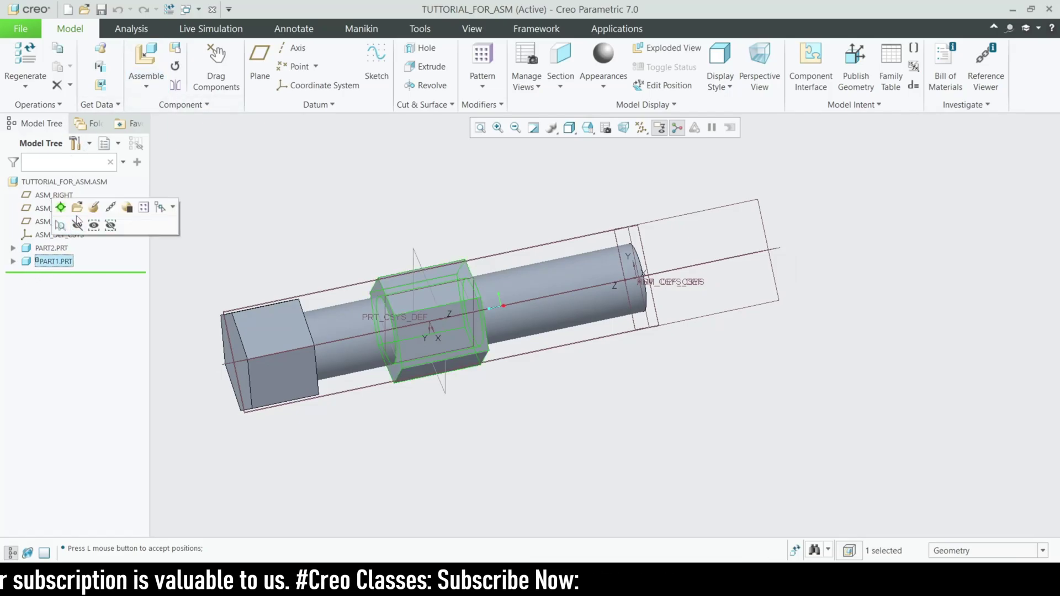
{"action": "left_click", "coordinate": [84, 209]}
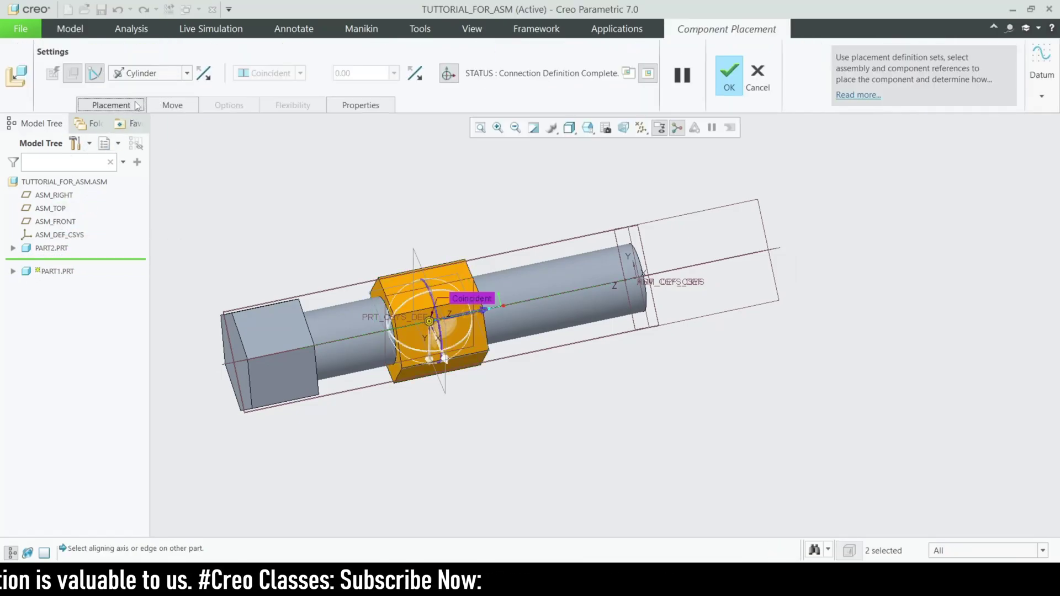
{"action": "left_click", "coordinate": [111, 105]}
{"action": "right_click", "coordinate": [179, 70]}
{"action": "left_click", "coordinate": [210, 77]}
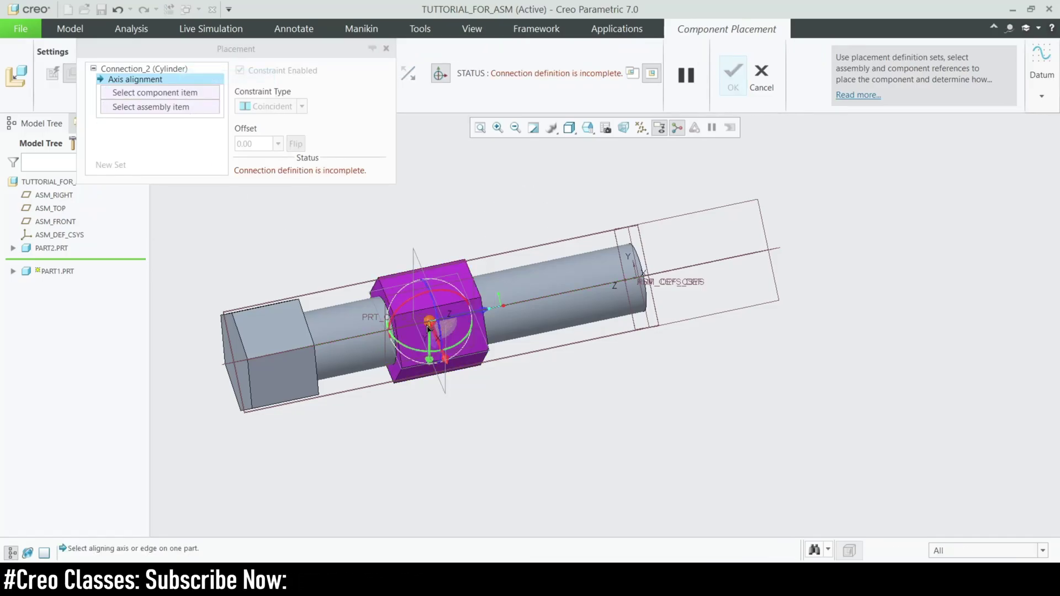
{"action": "left_click_drag", "start_coordinate": [436, 328], "coordinate": [744, 428]}
{"action": "left_click", "coordinate": [386, 48]}
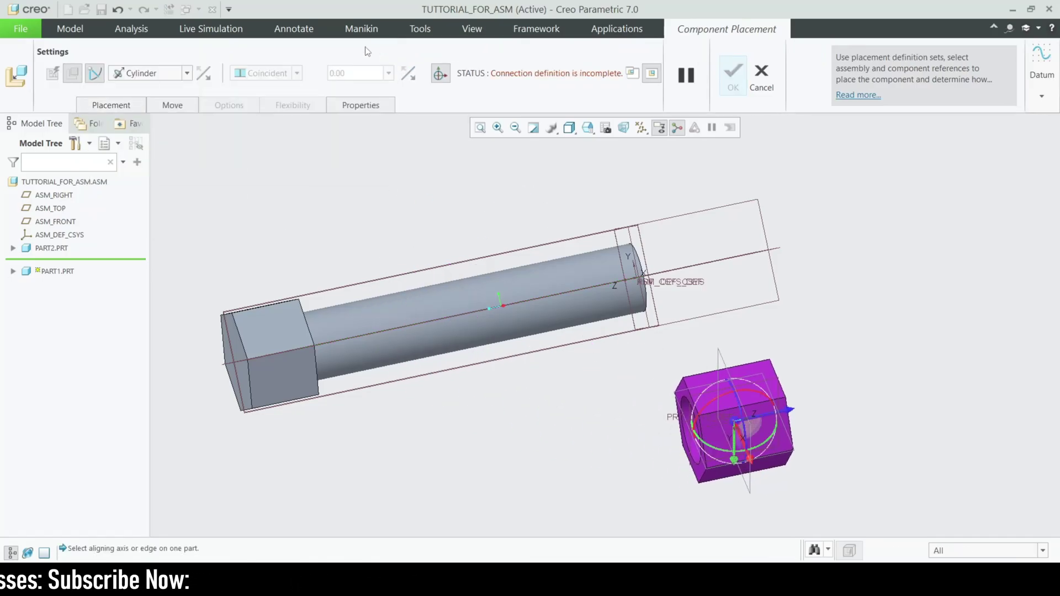
Change PART1's connection to General and make the bolt's axis coincident with the nut's axis
{"action": "left_click", "coordinate": [180, 75]}
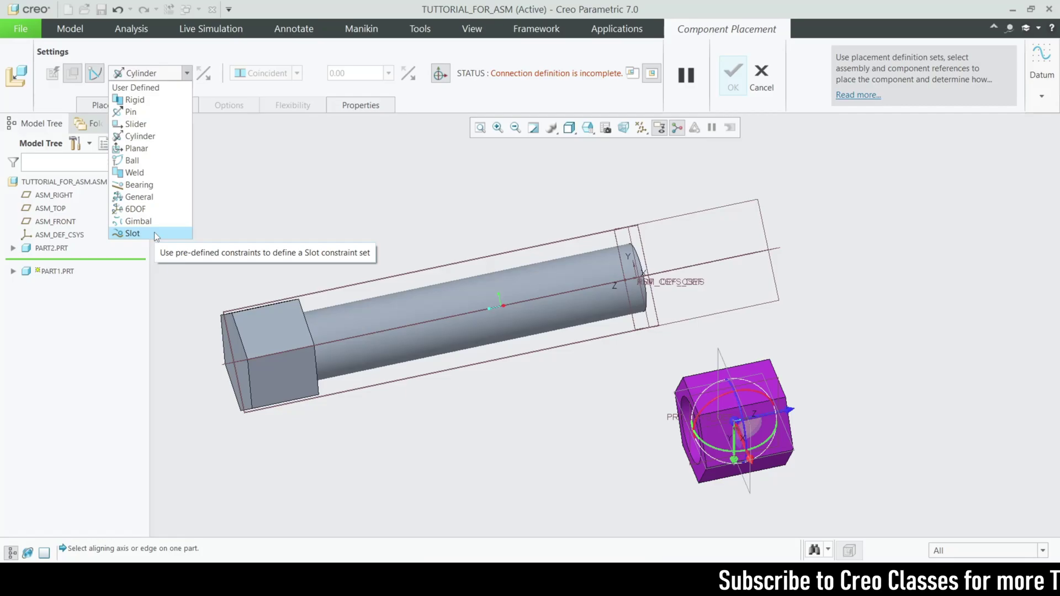
{"action": "left_click", "coordinate": [150, 198]}
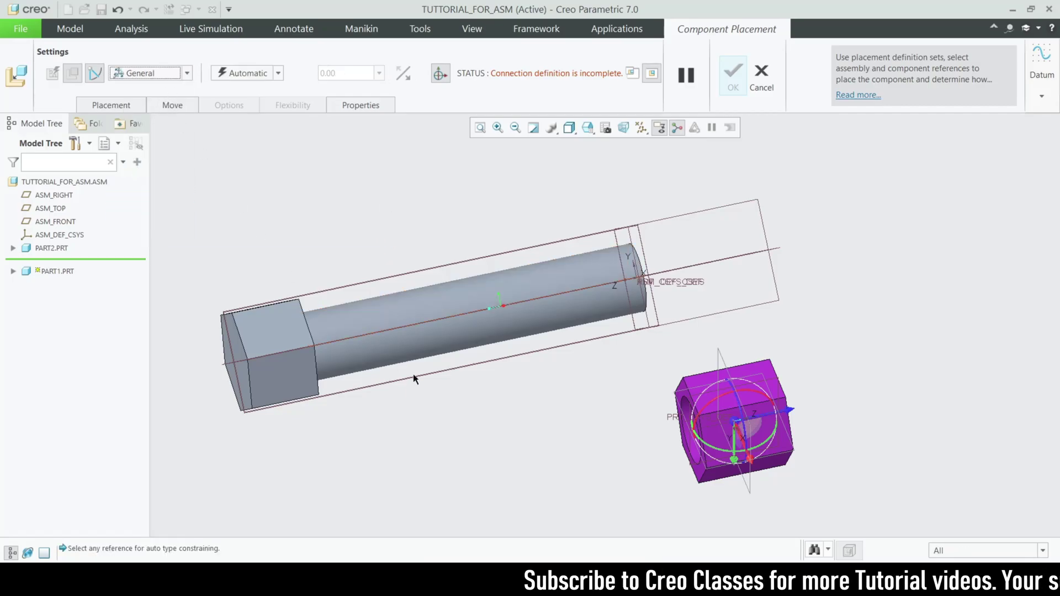
{"action": "middle_click_drag", "start_coordinate": [414, 379], "coordinate": [478, 391]}
{"action": "scroll", "coordinate": [475, 326], "scroll_direction": "up", "scroll_amount": 3}
{"action": "left_click", "coordinate": [469, 317]}
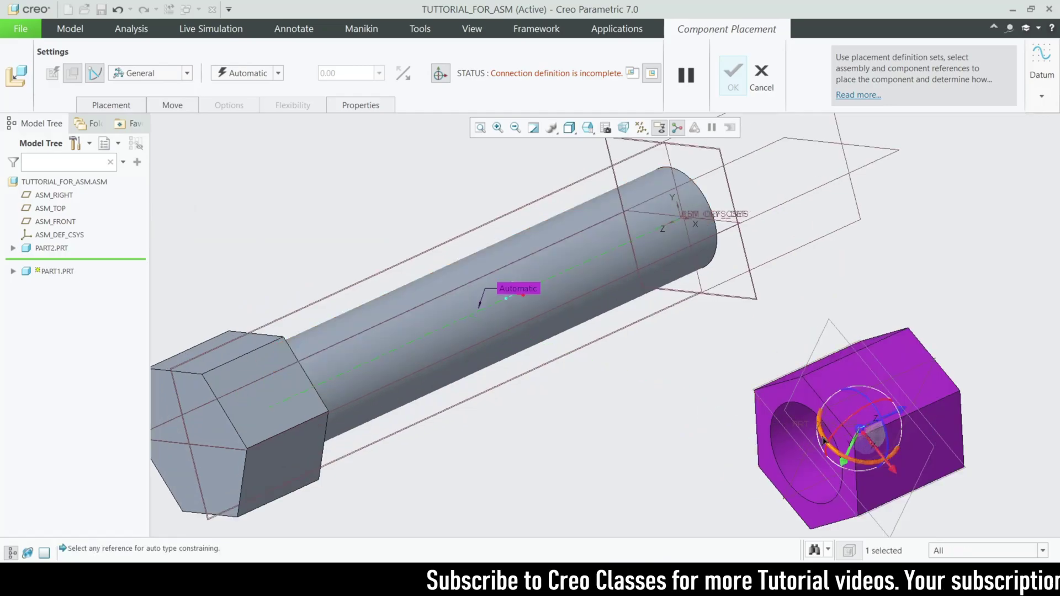
{"action": "scroll", "coordinate": [898, 431], "scroll_direction": "up", "scroll_amount": 3}
{"action": "left_click", "coordinate": [897, 428]}
{"action": "scroll", "coordinate": [764, 342], "scroll_direction": "down", "scroll_amount": 3}
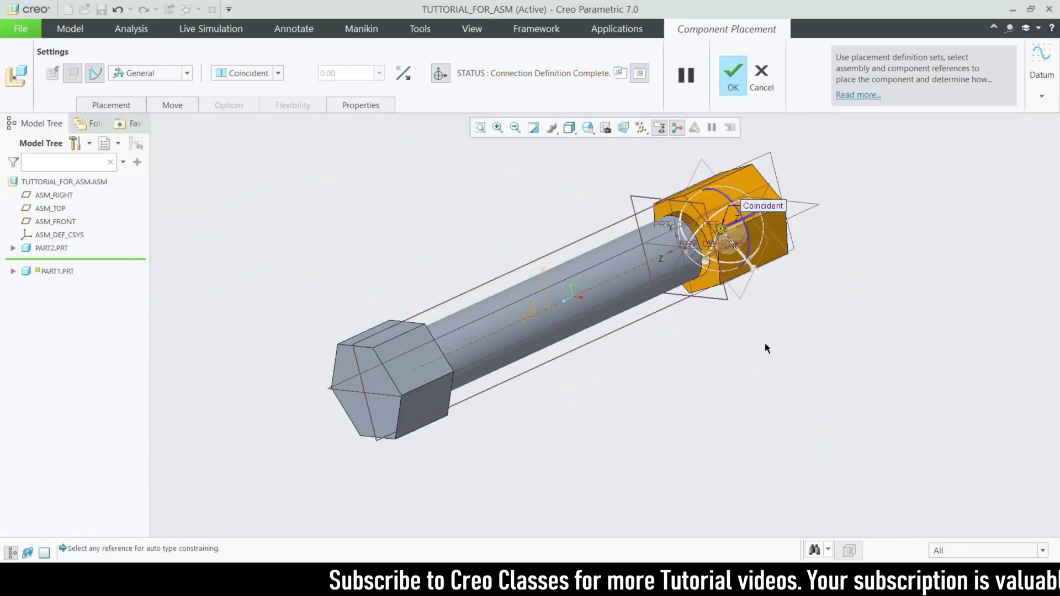
Try making one of the nut's datum planes coincident with ASM_FRONT as the second constraint
{"action": "scroll", "coordinate": [726, 199], "scroll_direction": "up", "scroll_amount": 2}
{"action": "left_click", "coordinate": [581, 200]}
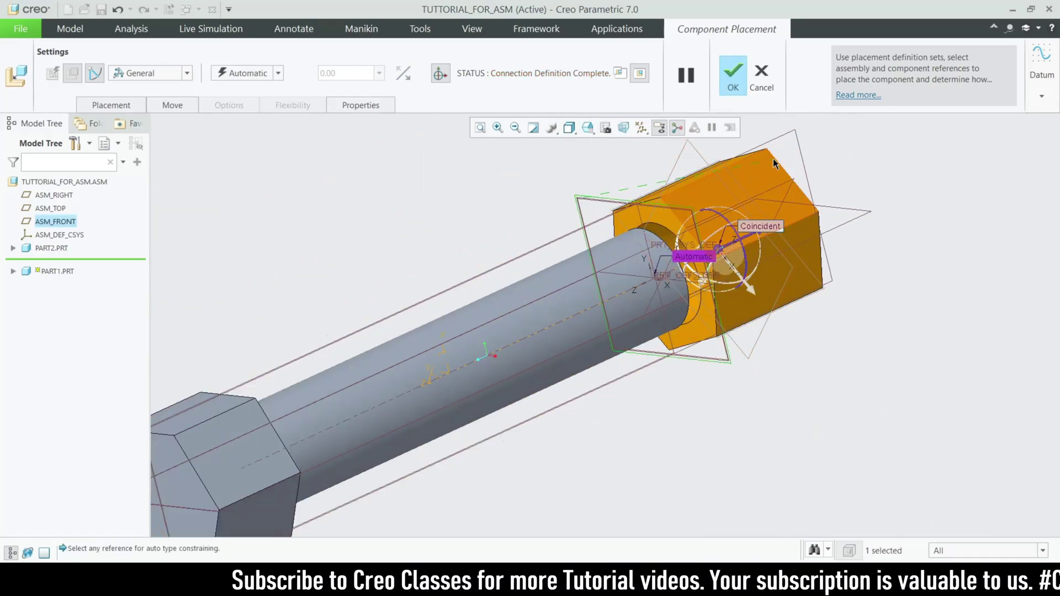
{"action": "left_click", "coordinate": [679, 153]}
{"action": "scroll", "coordinate": [714, 267], "scroll_direction": "down", "scroll_amount": 3}
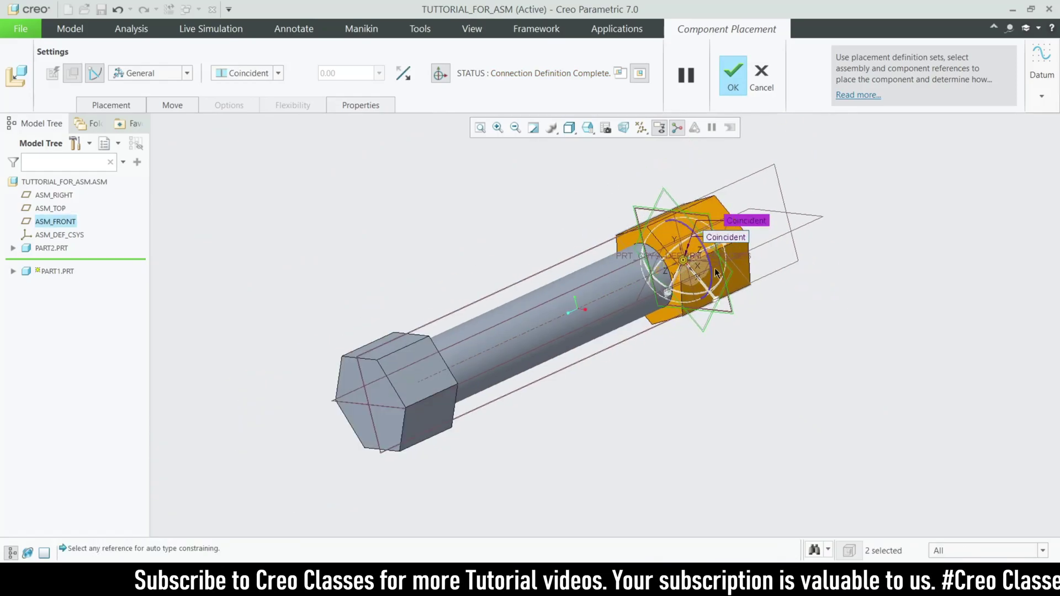
Make the nut's TOP plane coincident with ASM_RIGHT and accept the General connection placement
{"action": "middle_click_drag", "start_coordinate": [586, 307], "coordinate": [395, 363]}
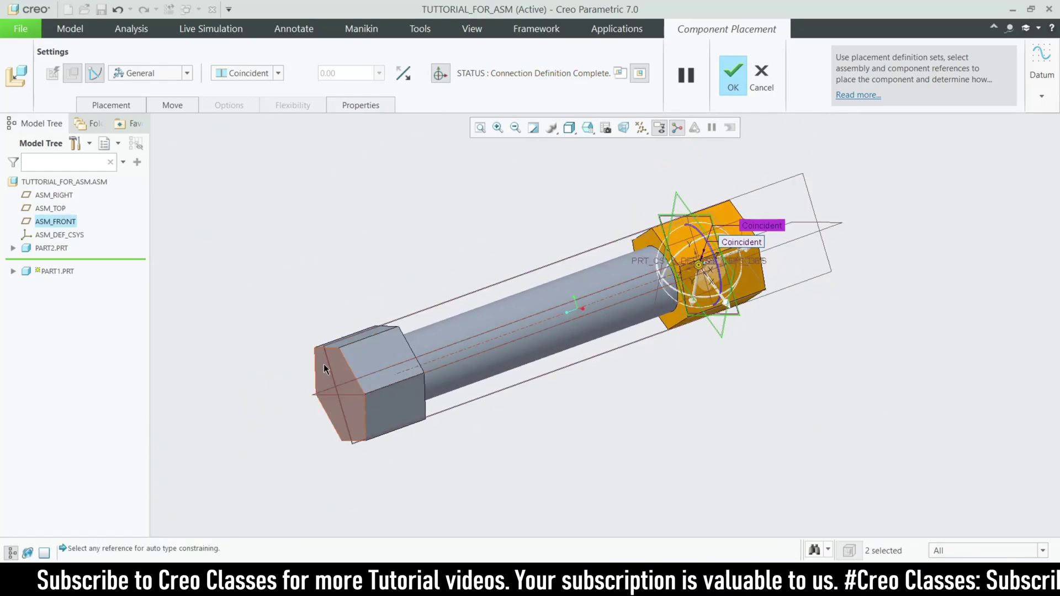
{"action": "scroll", "coordinate": [651, 255], "scroll_direction": "up", "scroll_amount": 3}
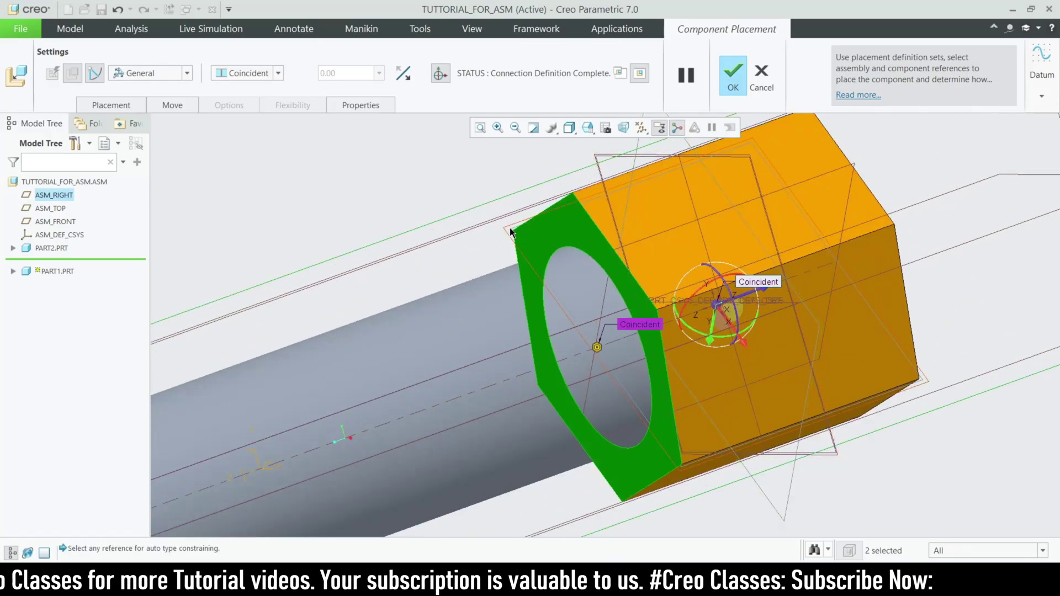
{"action": "key", "text": "ctrl+d"}
{"action": "left_click", "coordinate": [733, 74]}
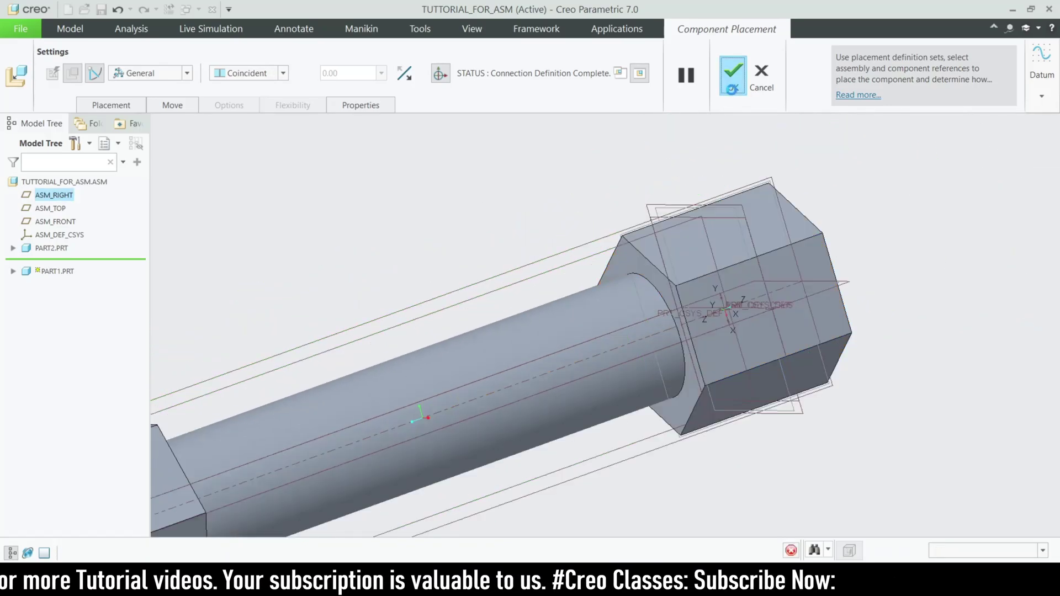
Test the General connection with Drag Components by moving the nut along the bolt's end, and finish dragging
{"action": "key", "text": "ctrl+d"}
{"action": "middle_click_drag", "start_coordinate": [679, 410], "coordinate": [769, 400]}
{"action": "left_click", "coordinate": [215, 69]}
{"action": "scroll", "coordinate": [797, 316], "scroll_direction": "up", "scroll_amount": 2}
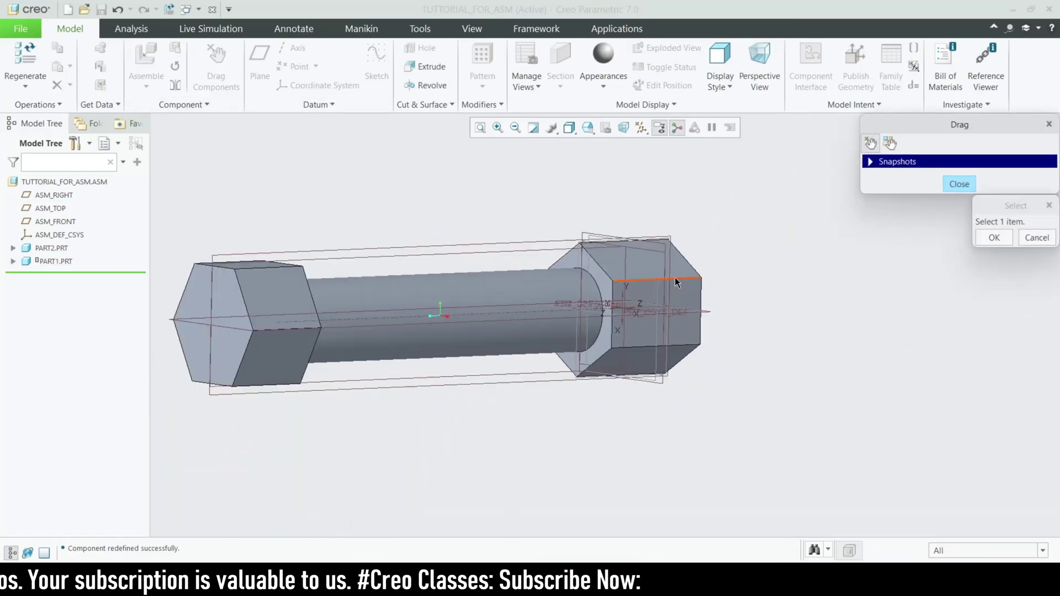
{"action": "left_click", "coordinate": [674, 277]}
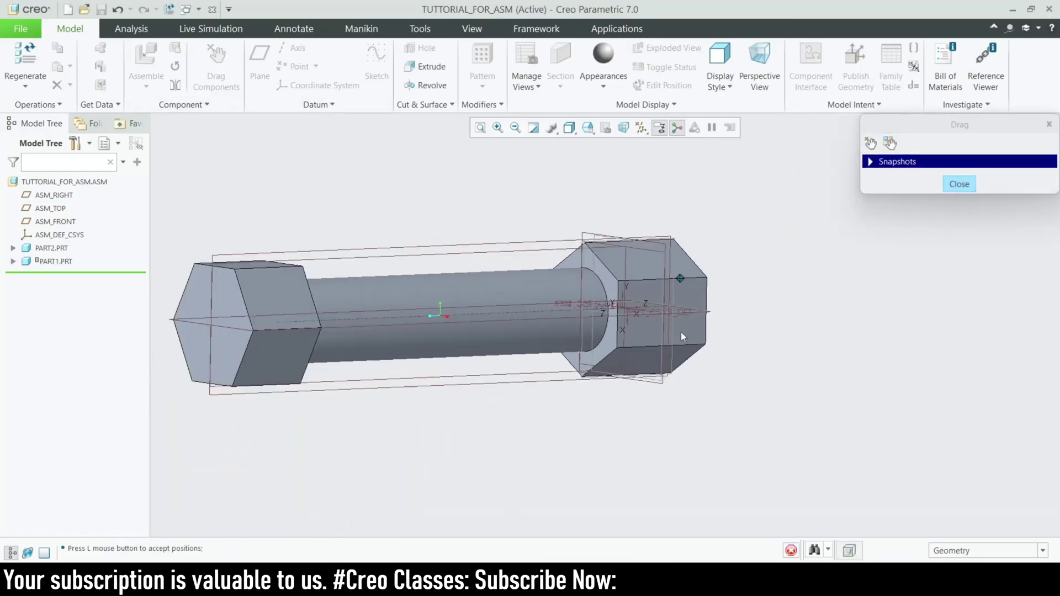
{"action": "left_click", "coordinate": [678, 300]}
{"action": "left_click", "coordinate": [959, 184]}
{"action": "middle_click_drag", "start_coordinate": [818, 330], "coordinate": [766, 347]}
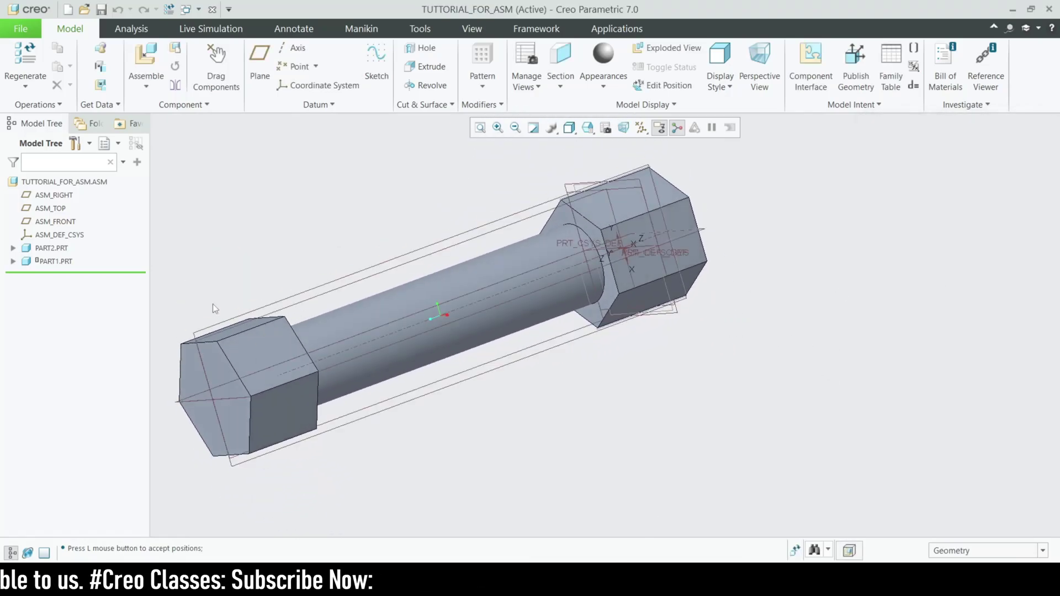
Redefine PART1's placement and slide the nut along the axis off the bolt's end
{"action": "left_click", "coordinate": [61, 261]}
{"action": "left_click", "coordinate": [170, 208]}
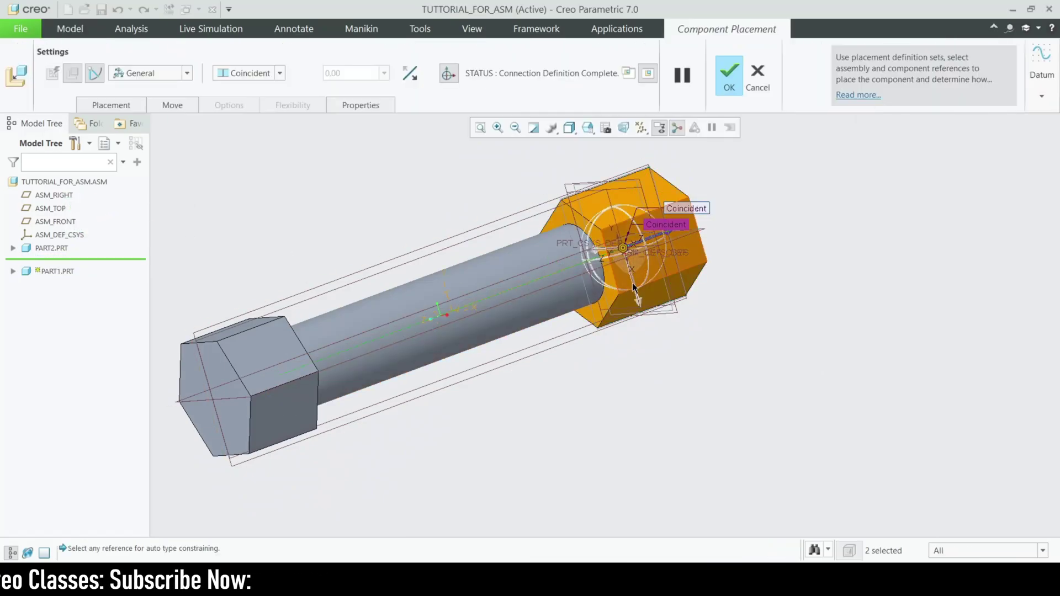
{"action": "right_click_drag", "start_coordinate": [653, 276], "coordinate": [752, 238], "text": "ctrl+alt"}
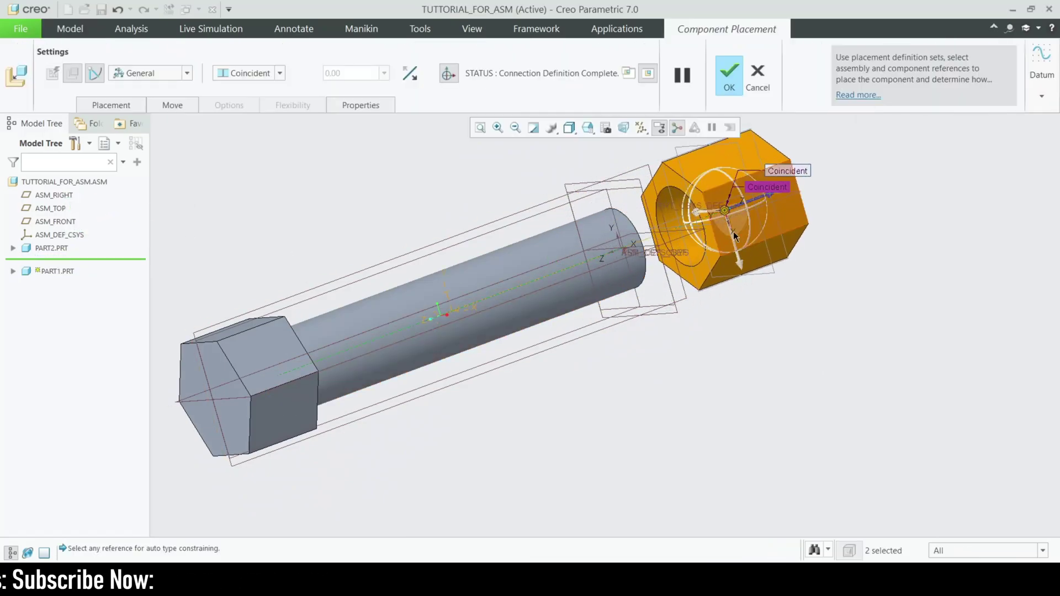
Delete the axis and plane coincident constraints from PART1's General connection
{"action": "left_click", "coordinate": [111, 105]}
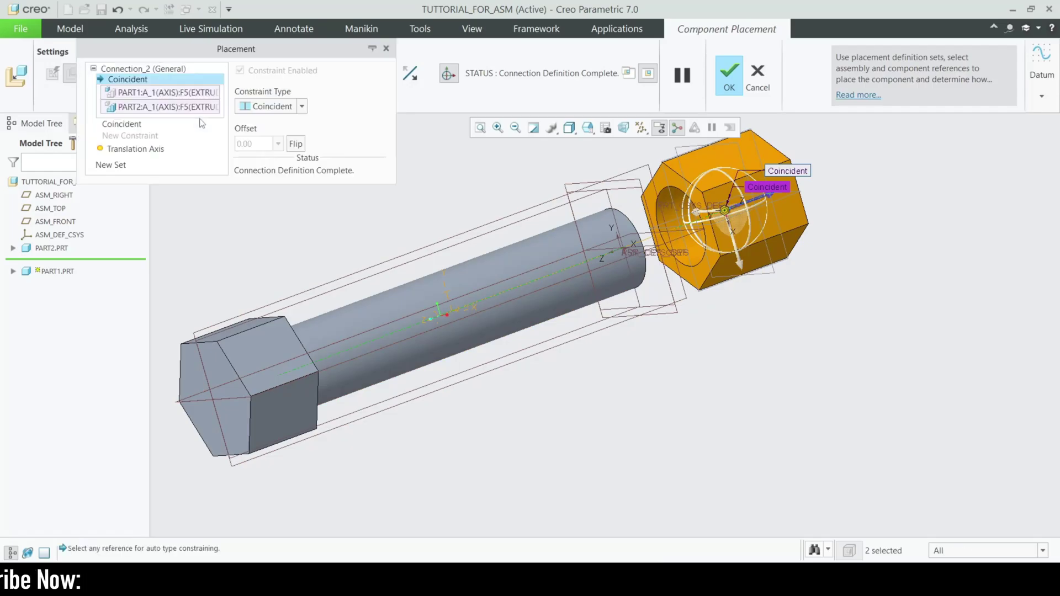
{"action": "right_click", "coordinate": [164, 80]}
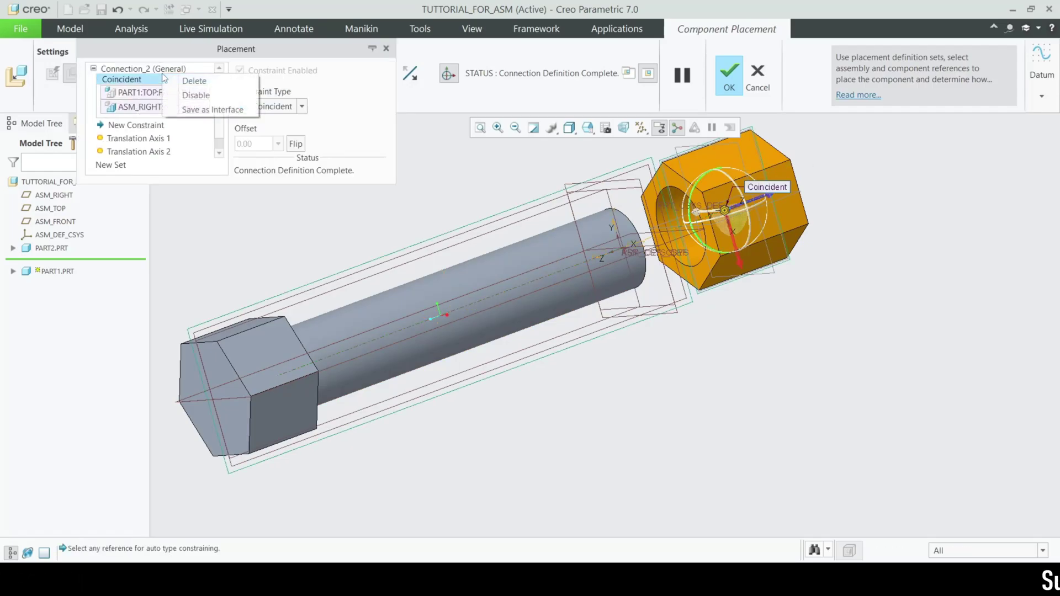
{"action": "left_click", "coordinate": [188, 82]}
{"action": "right_click", "coordinate": [138, 77]}
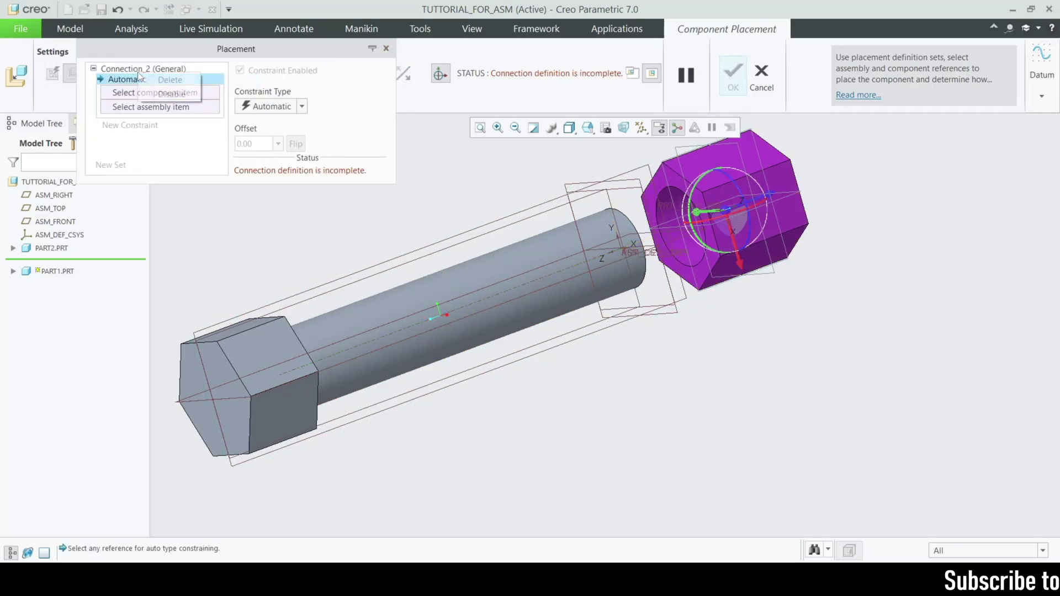
{"action": "left_click", "coordinate": [345, 53]}
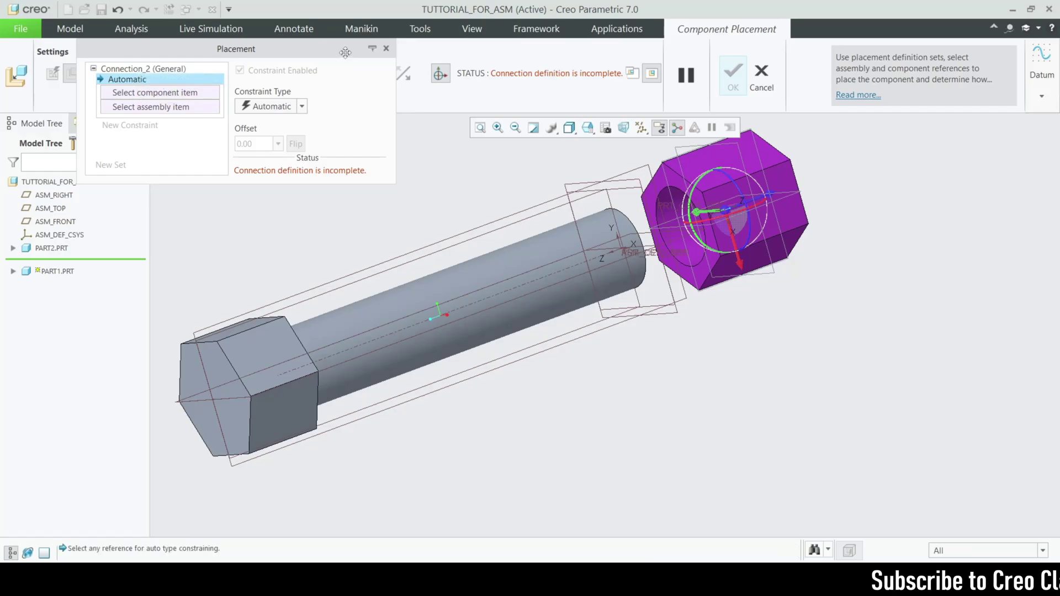
{"action": "left_click", "coordinate": [386, 49]}
Change PART1's connection to Pin and align the bolt's axis with the nut's axis
{"action": "left_click", "coordinate": [182, 76]}
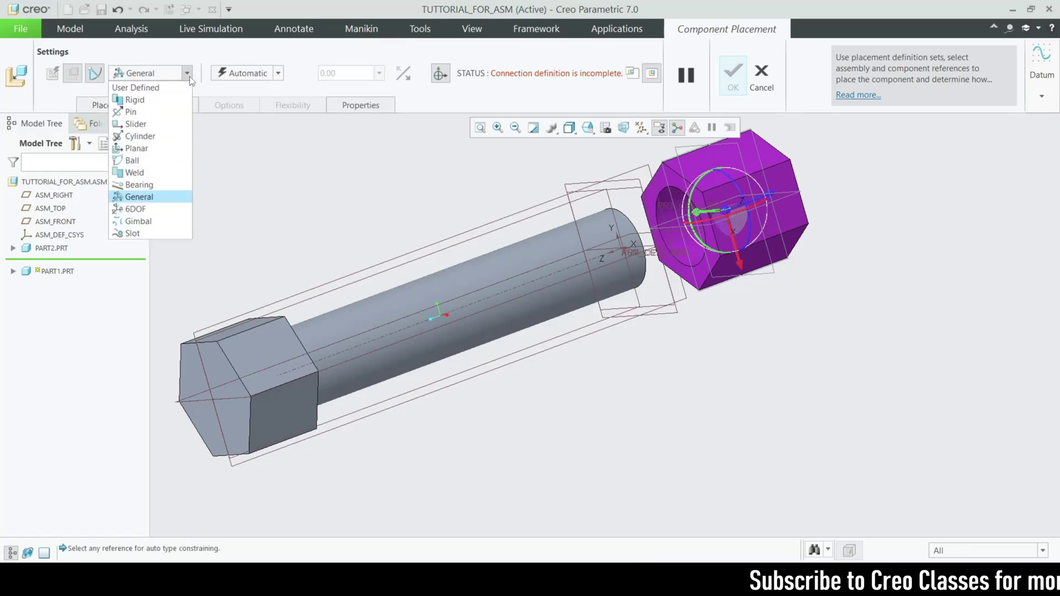
{"action": "left_click", "coordinate": [157, 111]}
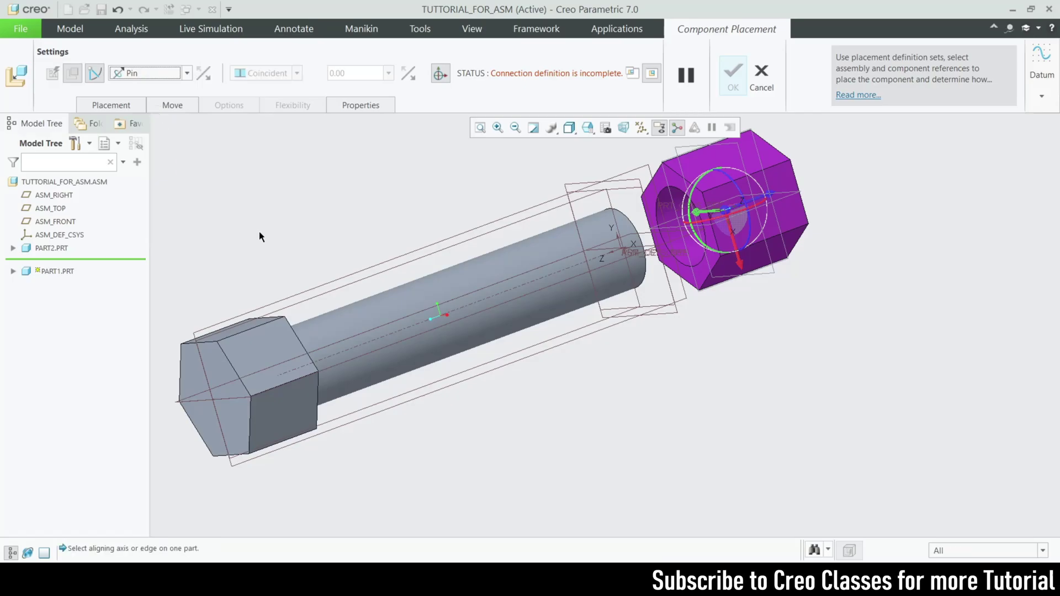
{"action": "scroll", "coordinate": [520, 283], "scroll_direction": "up", "scroll_amount": 2}
{"action": "left_click", "coordinate": [519, 286]}
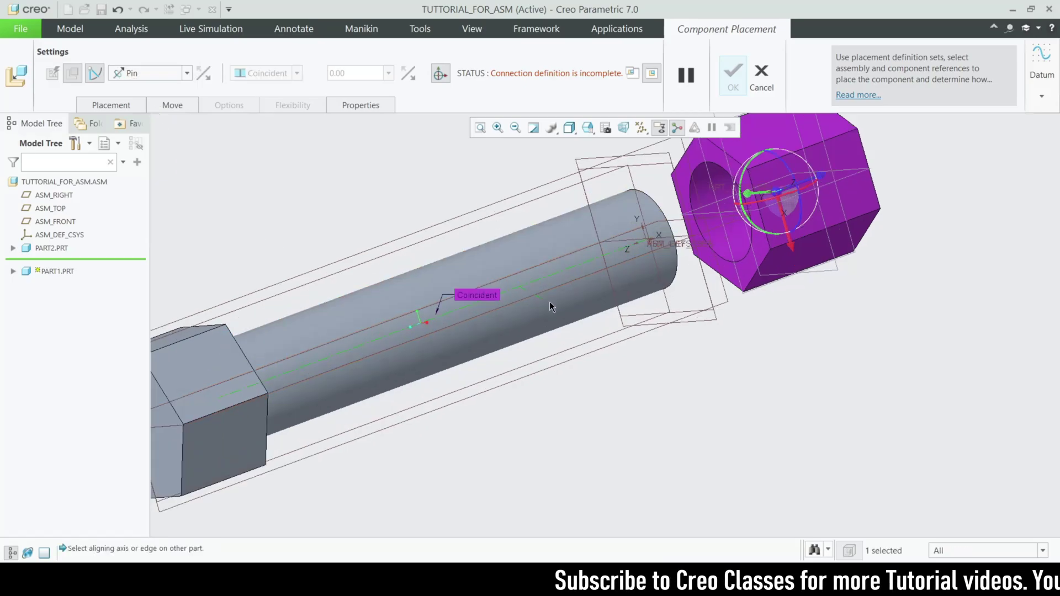
{"action": "scroll", "coordinate": [757, 265], "scroll_direction": "up", "scroll_amount": 4}
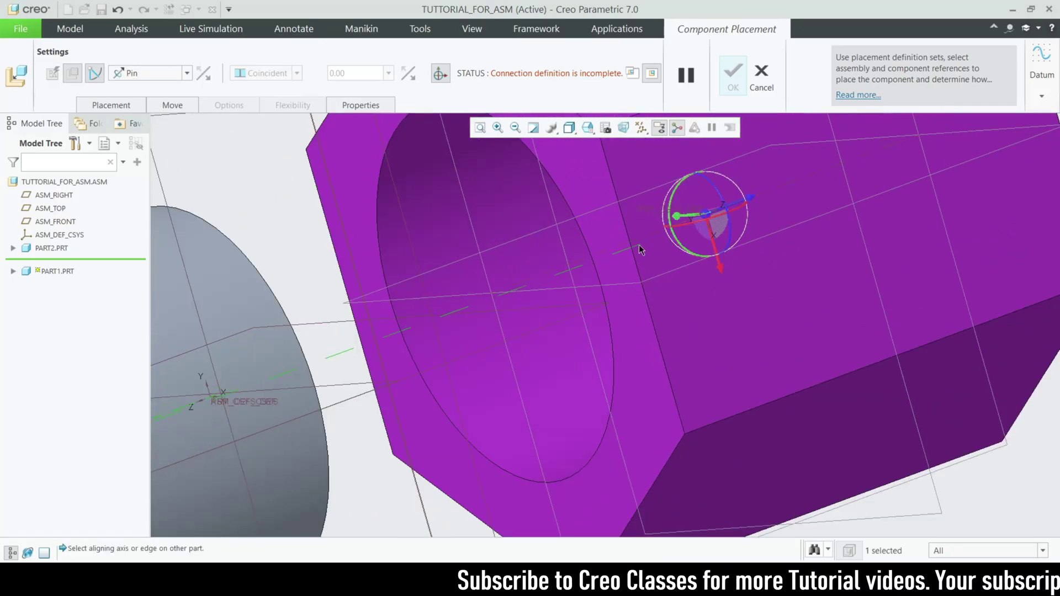
{"action": "left_click", "coordinate": [619, 243]}
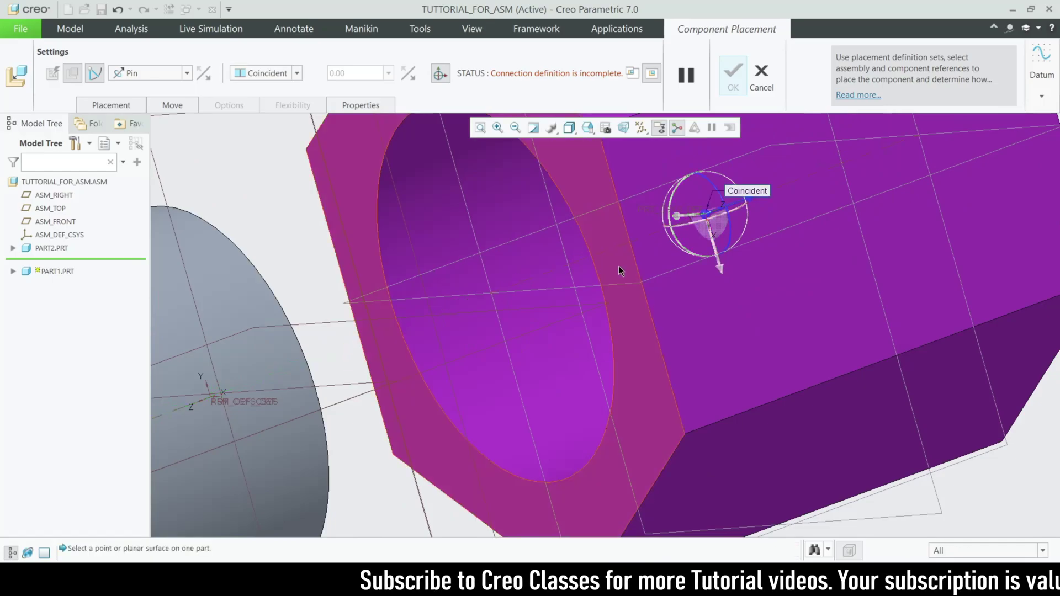
Make the nut's crosswise datum plane coincident with ASM_FRONT for the Pin translation constraint, and accept the placement
{"action": "scroll", "coordinate": [619, 266], "scroll_direction": "down", "scroll_amount": 4}
{"action": "scroll", "coordinate": [479, 250], "scroll_direction": "down", "scroll_amount": 2}
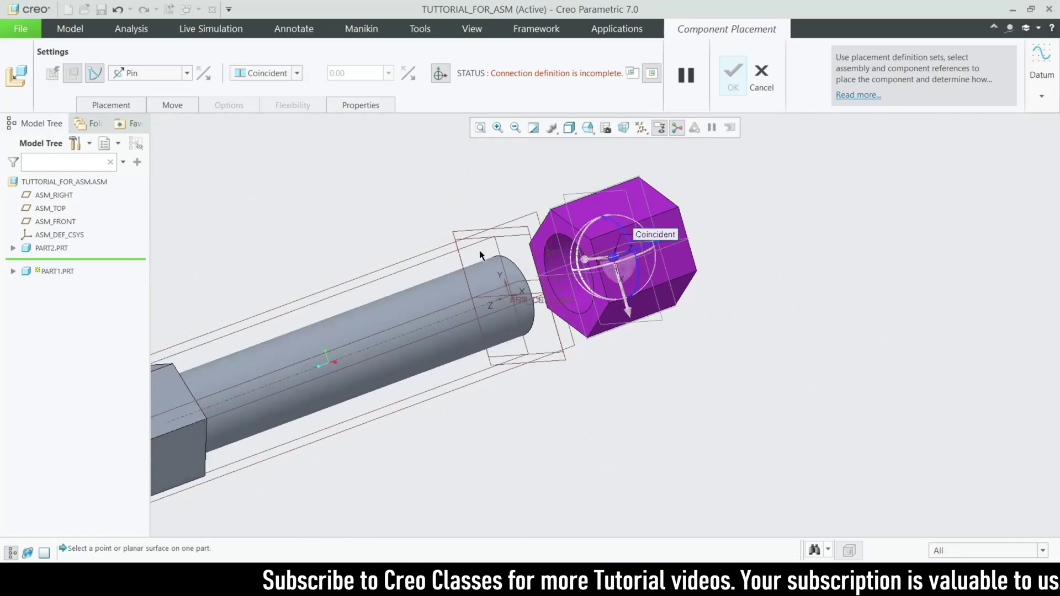
{"action": "left_click", "coordinate": [449, 227]}
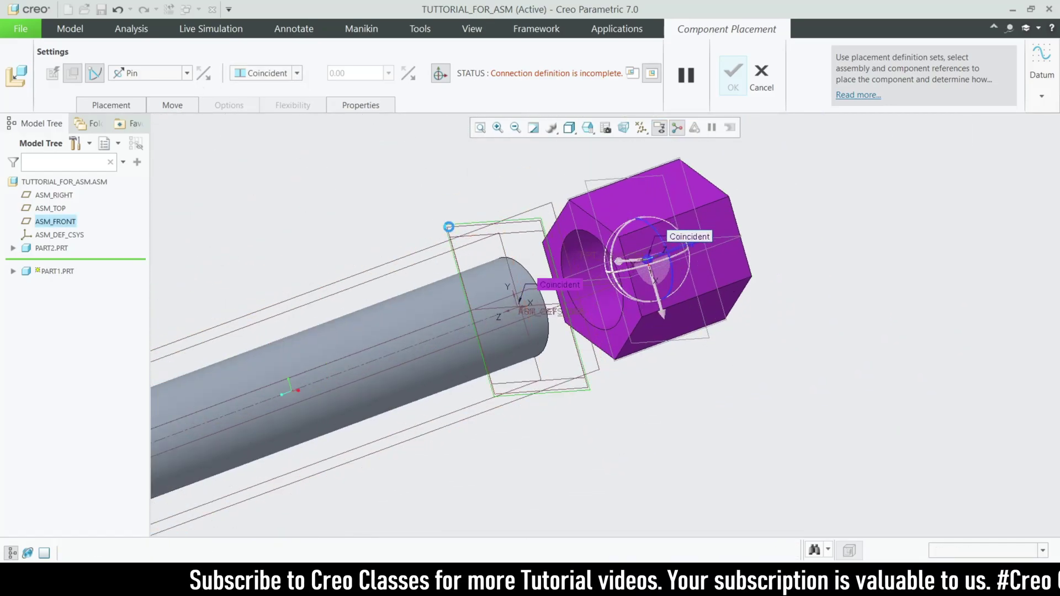
{"action": "left_click", "coordinate": [625, 176]}
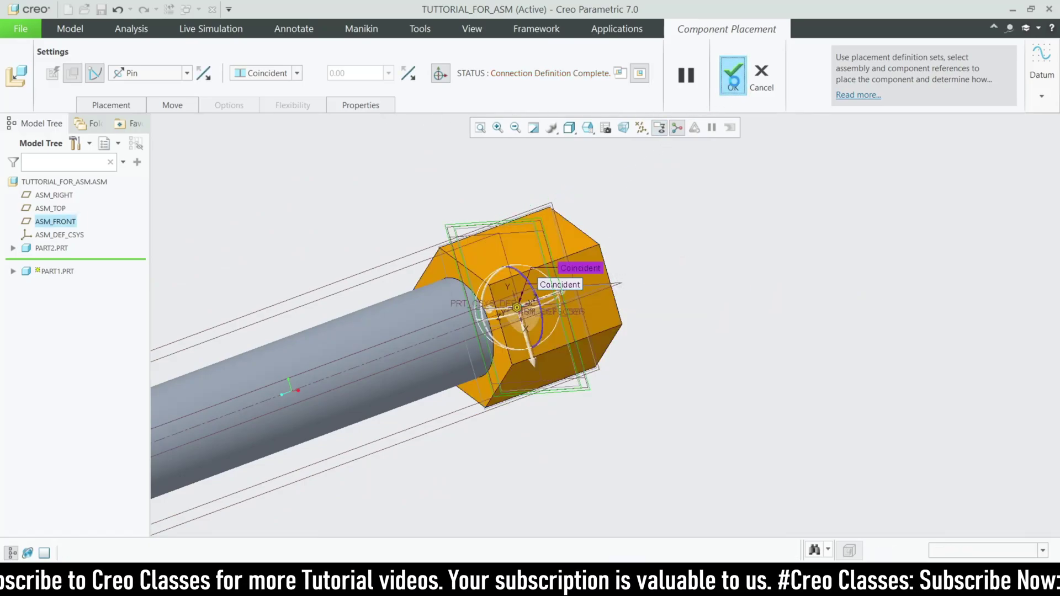
{"action": "middle_click", "coordinate": [759, 242]}
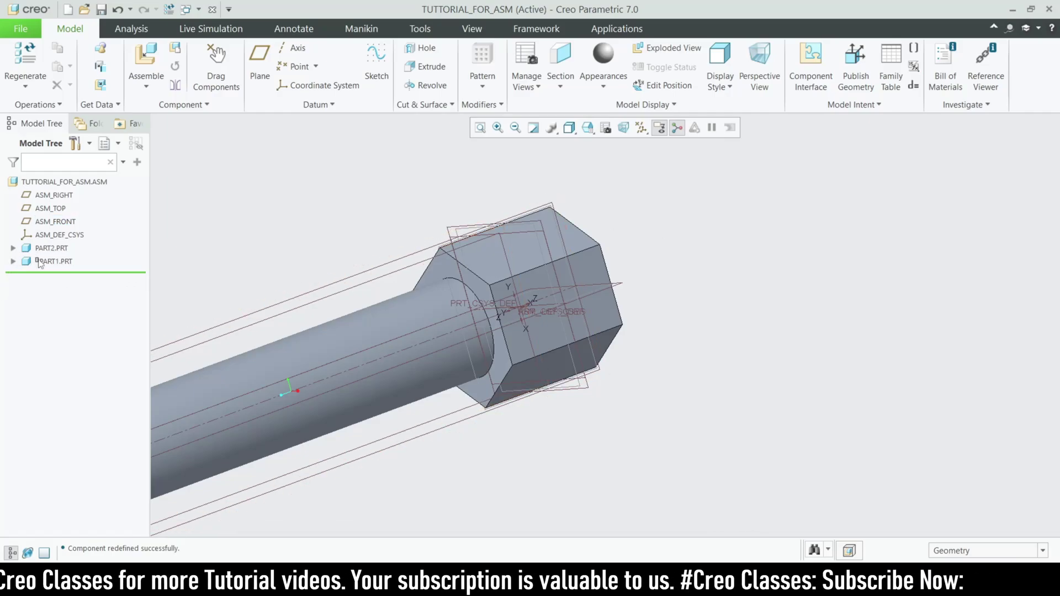
Rotate the nut around the bolt's axis with Drag Components to test the Pin connection's motion, and close the drag tool
{"action": "scroll", "coordinate": [595, 314], "scroll_direction": "down", "scroll_amount": 3}
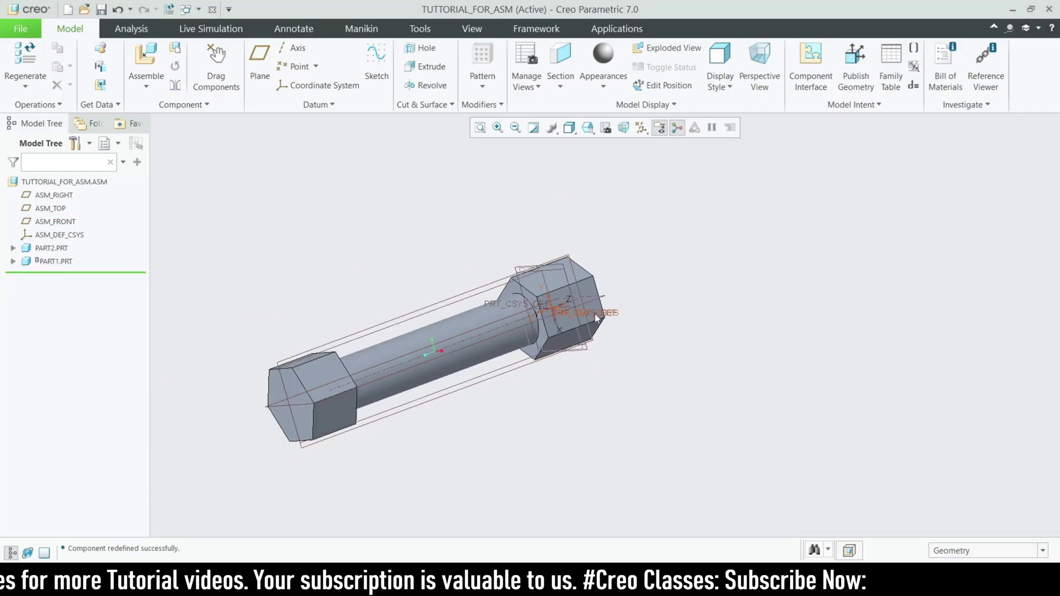
{"action": "scroll", "coordinate": [492, 426], "scroll_direction": "up", "scroll_amount": 5}
{"action": "scroll", "coordinate": [649, 438], "scroll_direction": "down", "scroll_amount": 4}
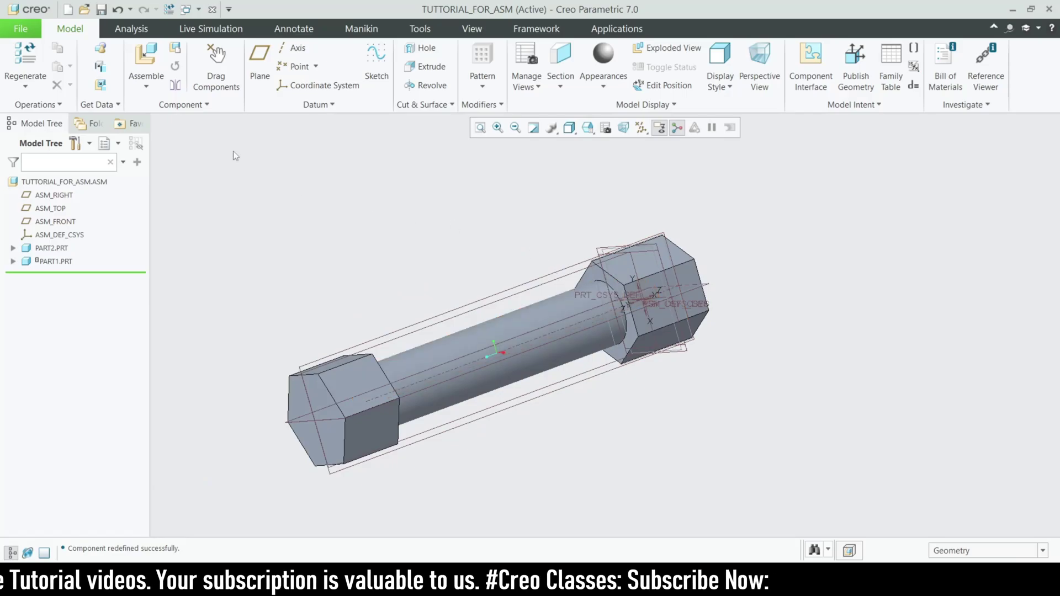
{"action": "left_click", "coordinate": [216, 55]}
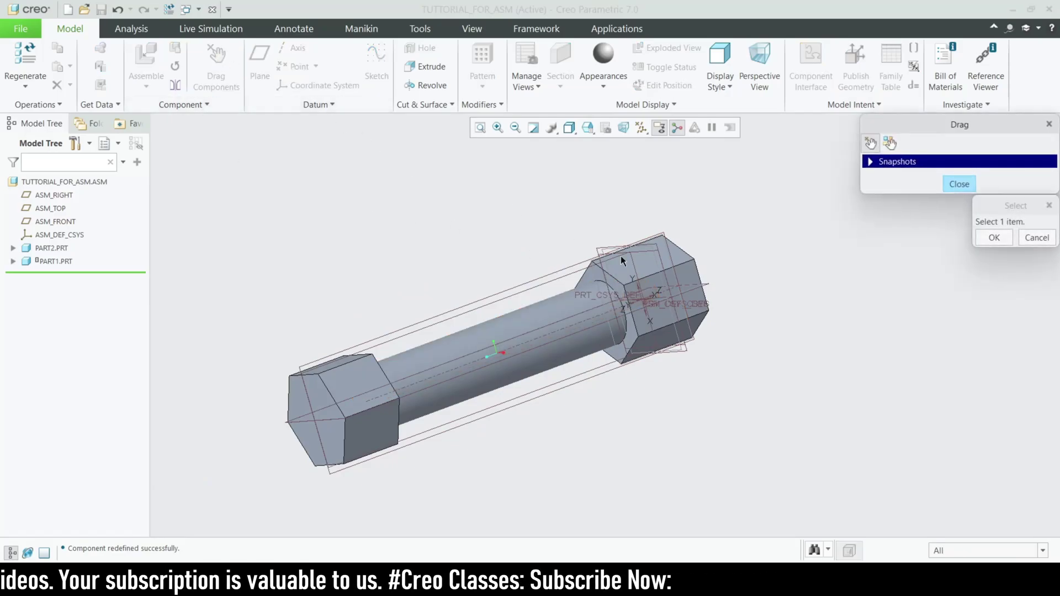
{"action": "scroll", "coordinate": [621, 256], "scroll_direction": "up", "scroll_amount": 2}
{"action": "left_click", "coordinate": [624, 236]}
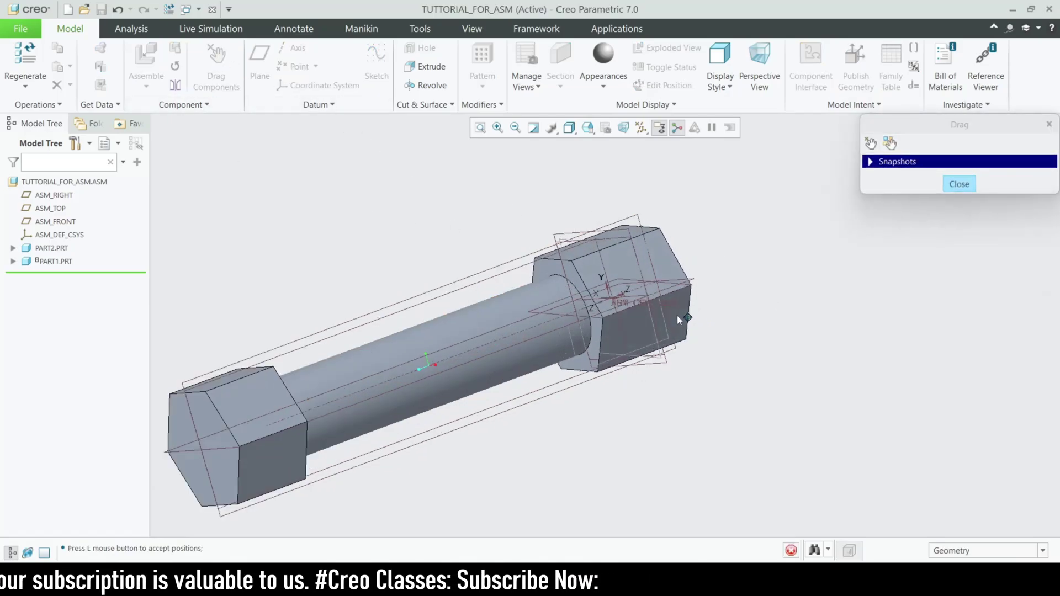
{"action": "left_click", "coordinate": [560, 203]}
{"action": "left_click", "coordinate": [949, 189]}
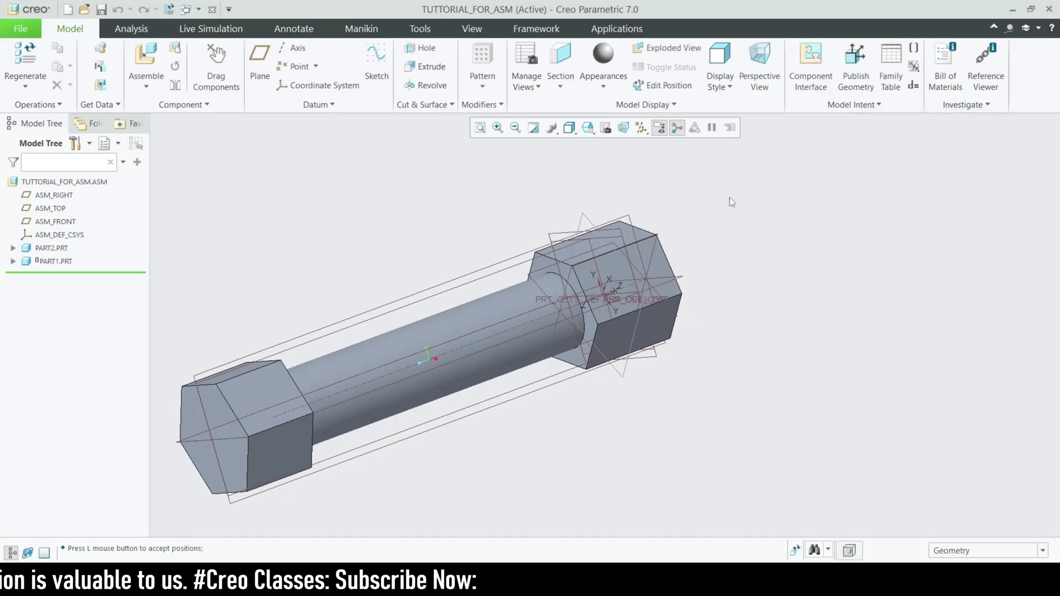
Turn off the display of all datum planes, axes, points and coordinate systems in the assembly view
{"action": "left_click", "coordinate": [624, 128]}
{"action": "left_click", "coordinate": [654, 201]}
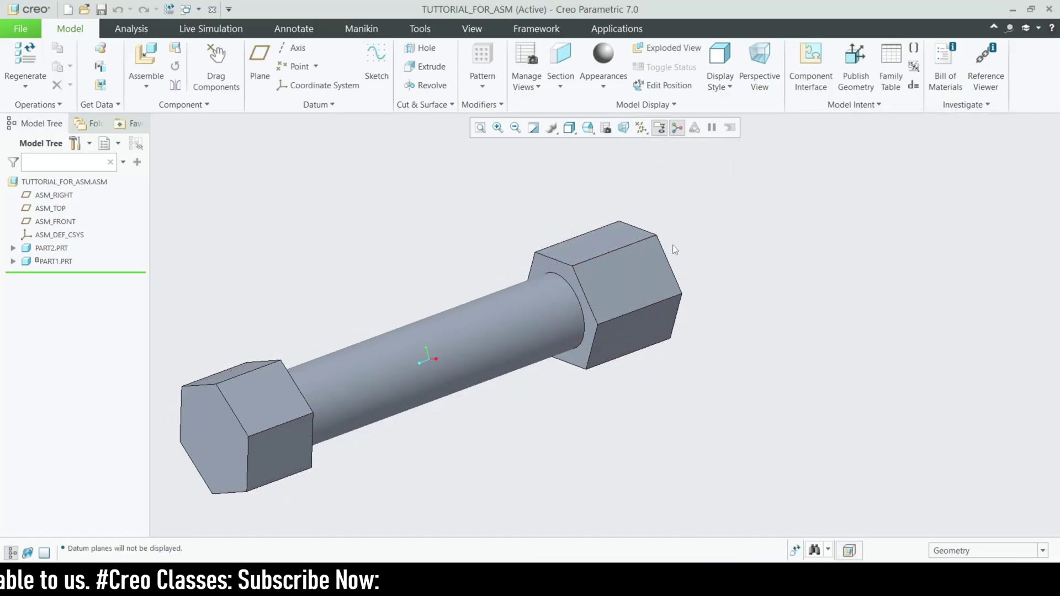
{"action": "scroll", "coordinate": [637, 303], "scroll_direction": "down", "scroll_amount": 2}
{"action": "scroll", "coordinate": [637, 303], "scroll_direction": "up", "scroll_amount": 2}
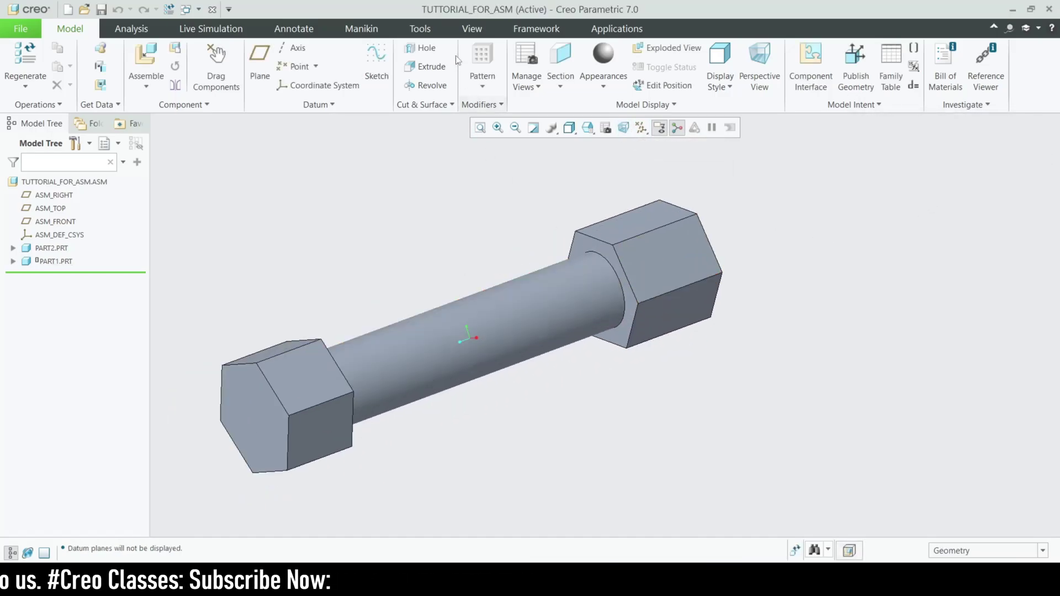
Open the Mechanism application and inspect the servo motor definition settings without creating a motor
{"action": "left_click", "coordinate": [616, 28]}
{"action": "left_click", "coordinate": [261, 58]}
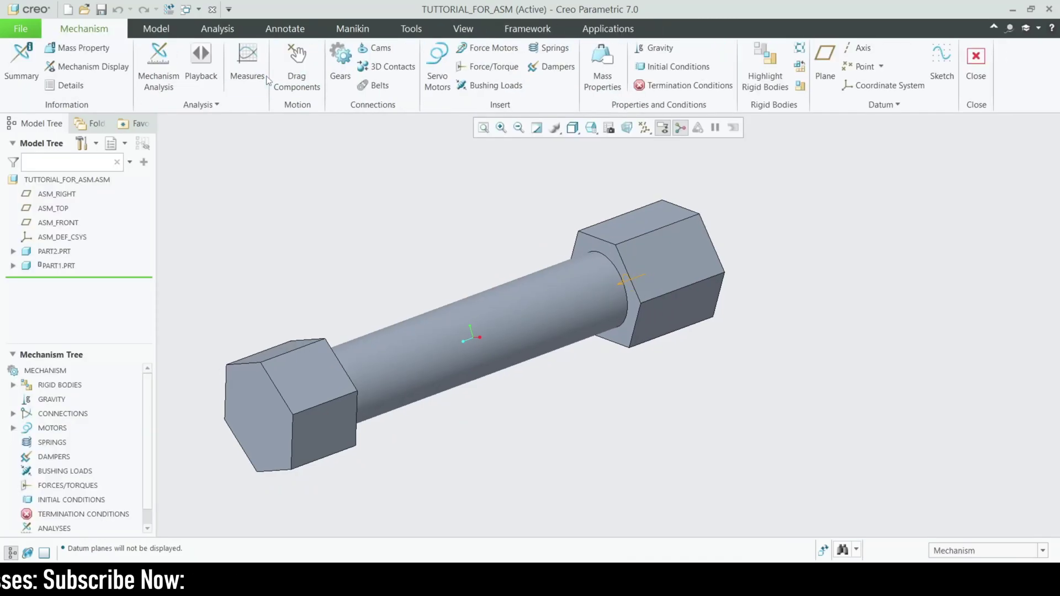
{"action": "scroll", "coordinate": [627, 282], "scroll_direction": "up", "scroll_amount": 3}
{"action": "scroll", "coordinate": [627, 280], "scroll_direction": "down", "scroll_amount": 1}
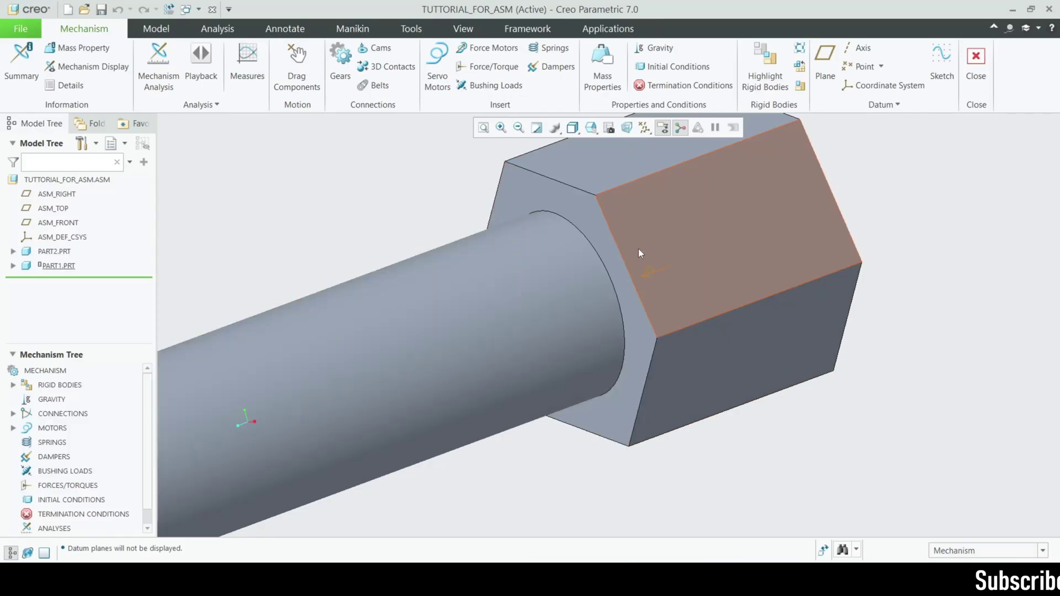
{"action": "left_click", "coordinate": [439, 77]}
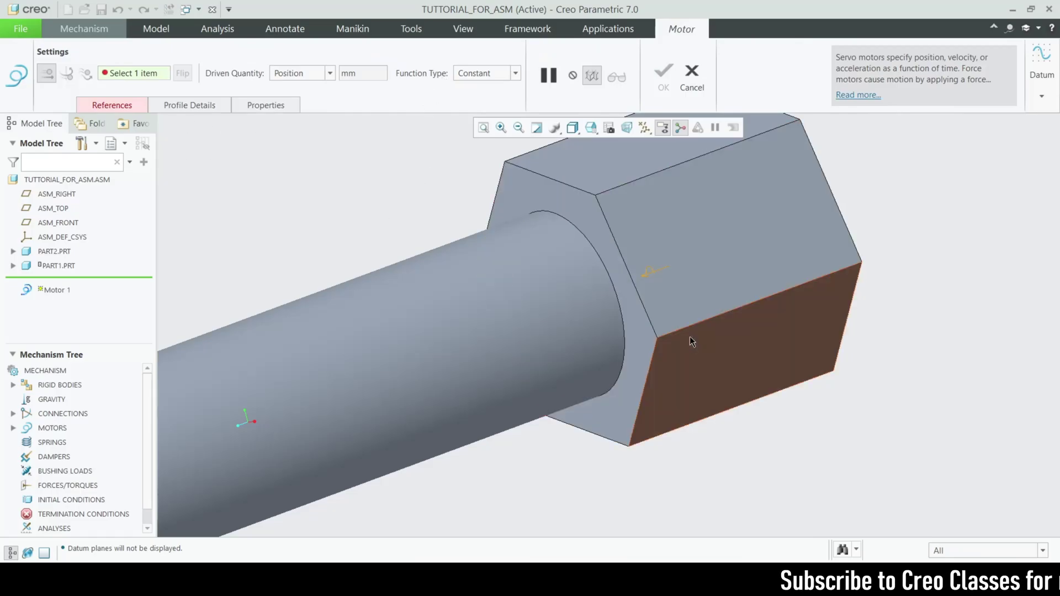
{"action": "left_click", "coordinate": [692, 77]}
{"action": "scroll", "coordinate": [419, 273], "scroll_direction": "down", "scroll_amount": 5}
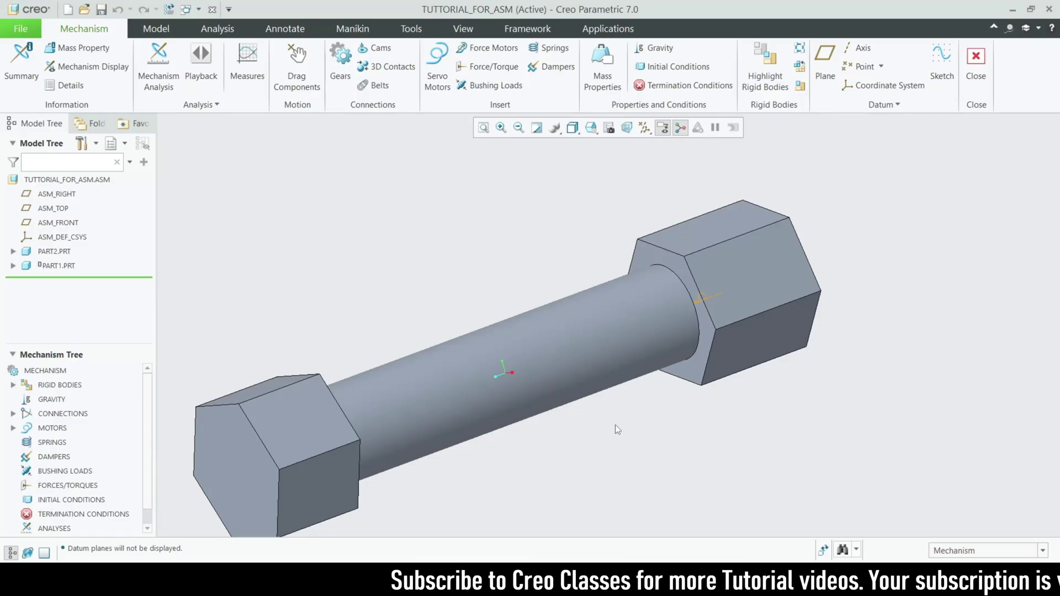
{"action": "mouse_move", "coordinate": [650, 359]}
{"action": "middle_mouse_down"}
{"action": "mouse_move", "coordinate": [578, 447]}
{"action": "mouse_move", "coordinate": [611, 441]}
{"action": "mouse_move", "coordinate": [587, 419]}
{"action": "mouse_move", "coordinate": [585, 446]}
{"action": "middle_mouse_up"}
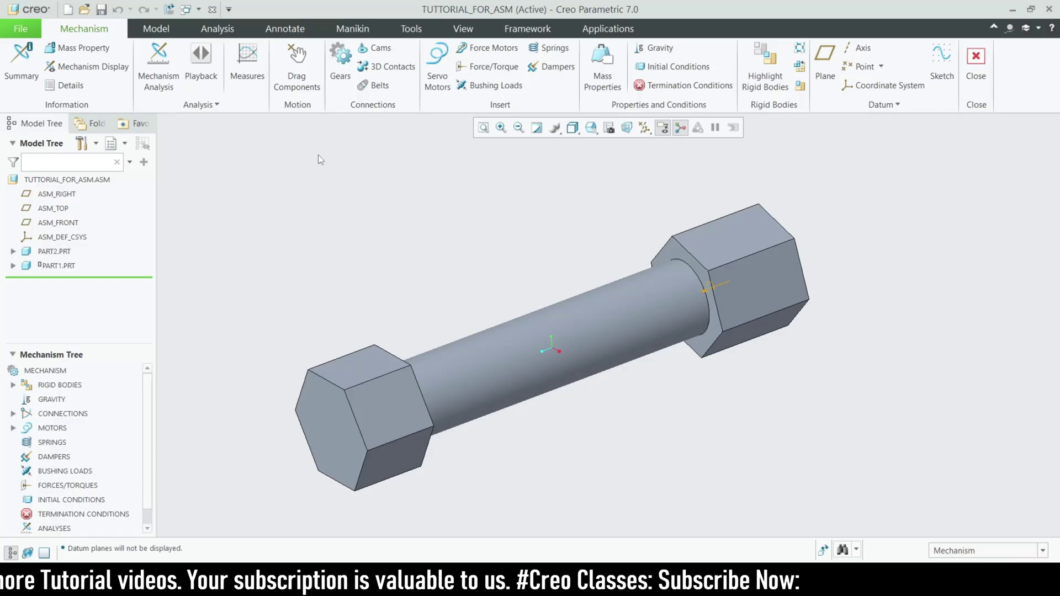
Close the Mechanism application and return to the standard assembly environment
{"action": "left_click", "coordinate": [157, 28]}
{"action": "left_click", "coordinate": [218, 28]}
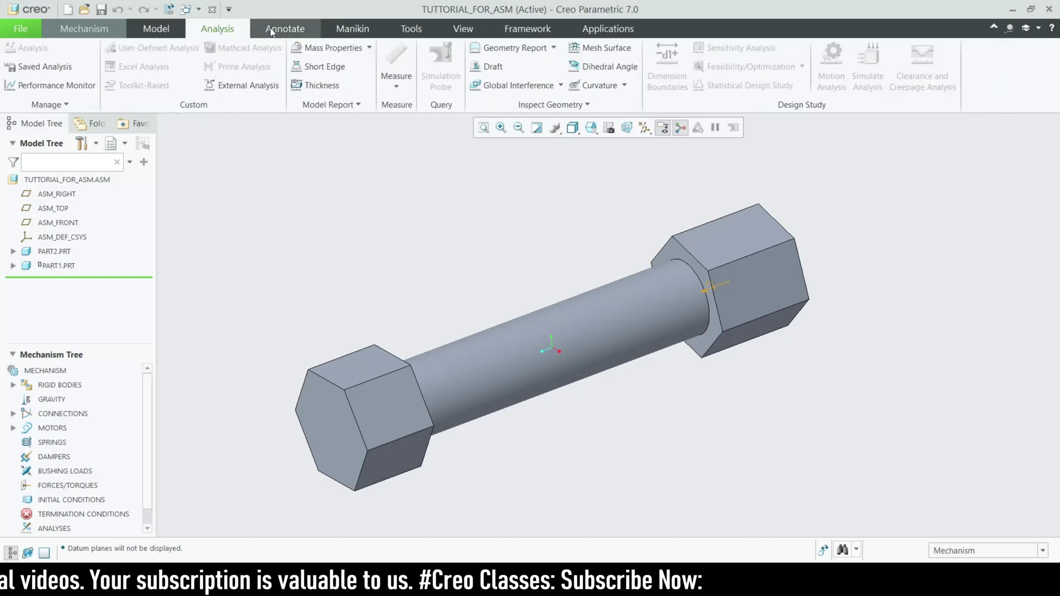
{"action": "left_click", "coordinate": [84, 28]}
{"action": "left_click", "coordinate": [973, 80]}
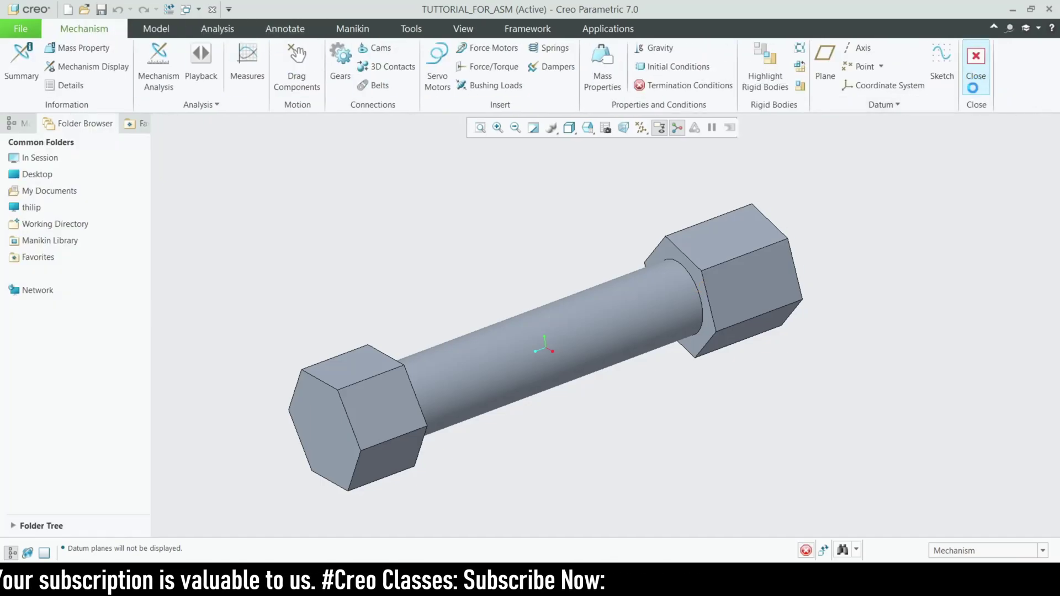